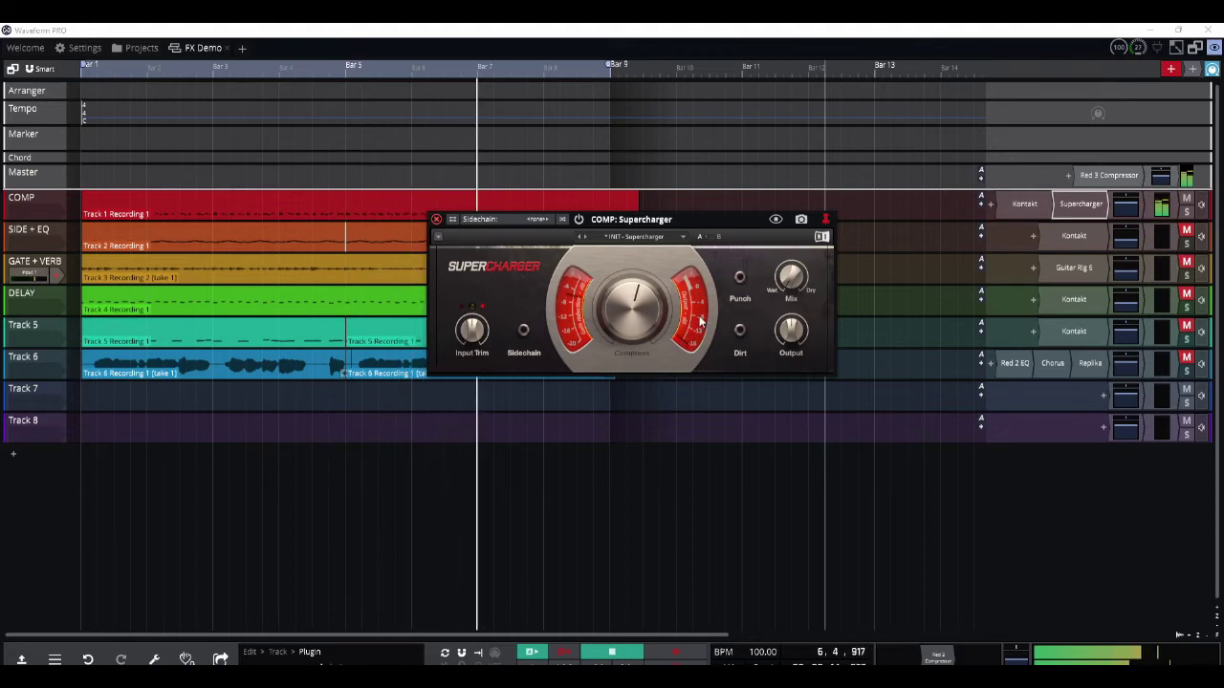
Step: Set the Supercharger's output to 0.0 dB on the COMP track and turn its Compress amount all the way down
{"action": "mouse_move", "coordinate": [791, 330]}
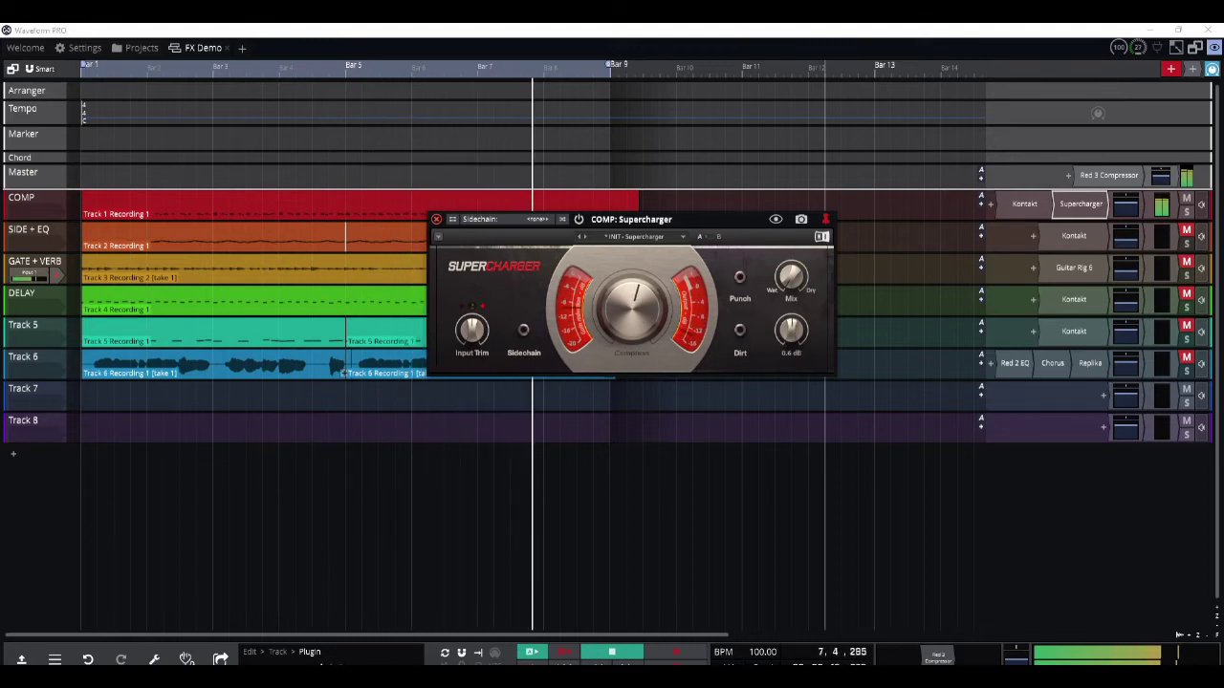
{"action": "left_click_drag", "start_coordinate": [791, 329], "coordinate": [790, 299]}
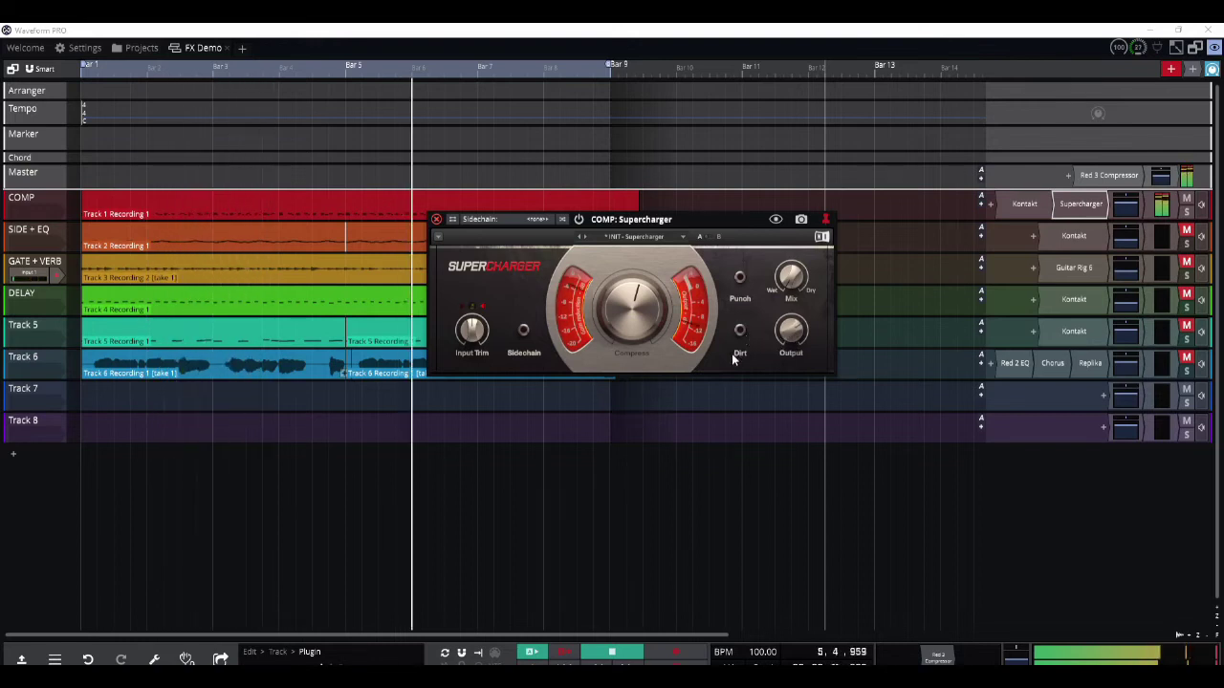
{"action": "mouse_move", "coordinate": [791, 330]}
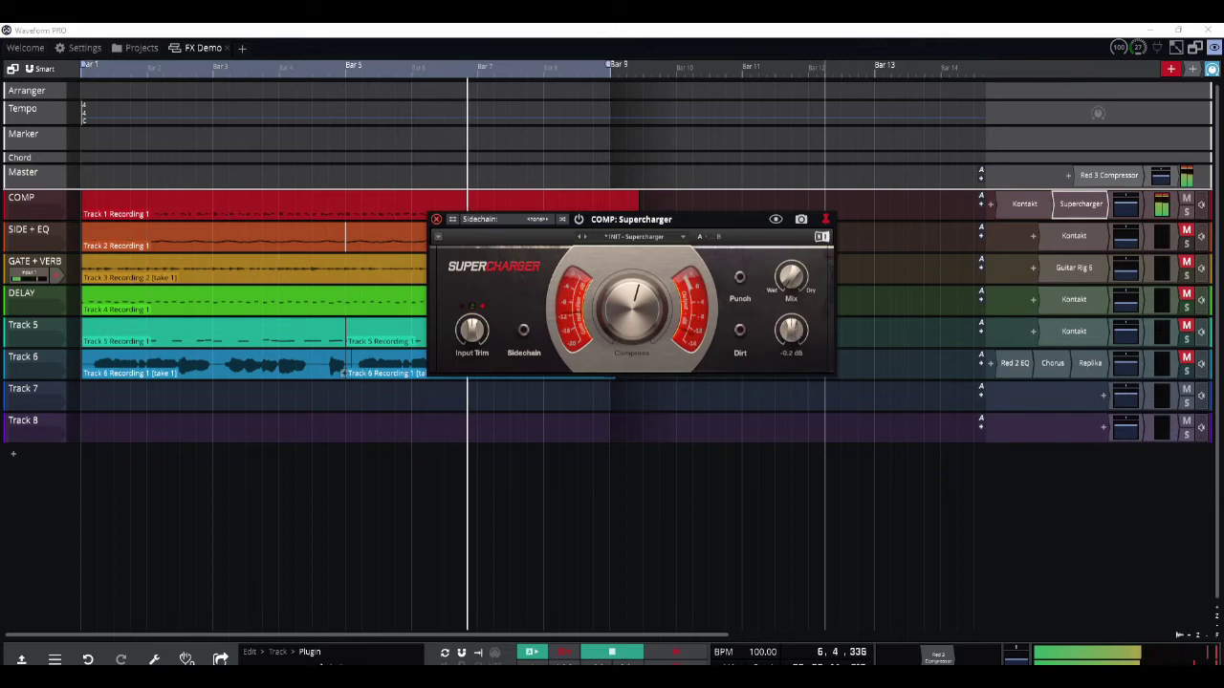
{"action": "left_click_drag", "start_coordinate": [791, 330], "coordinate": [791, 328]}
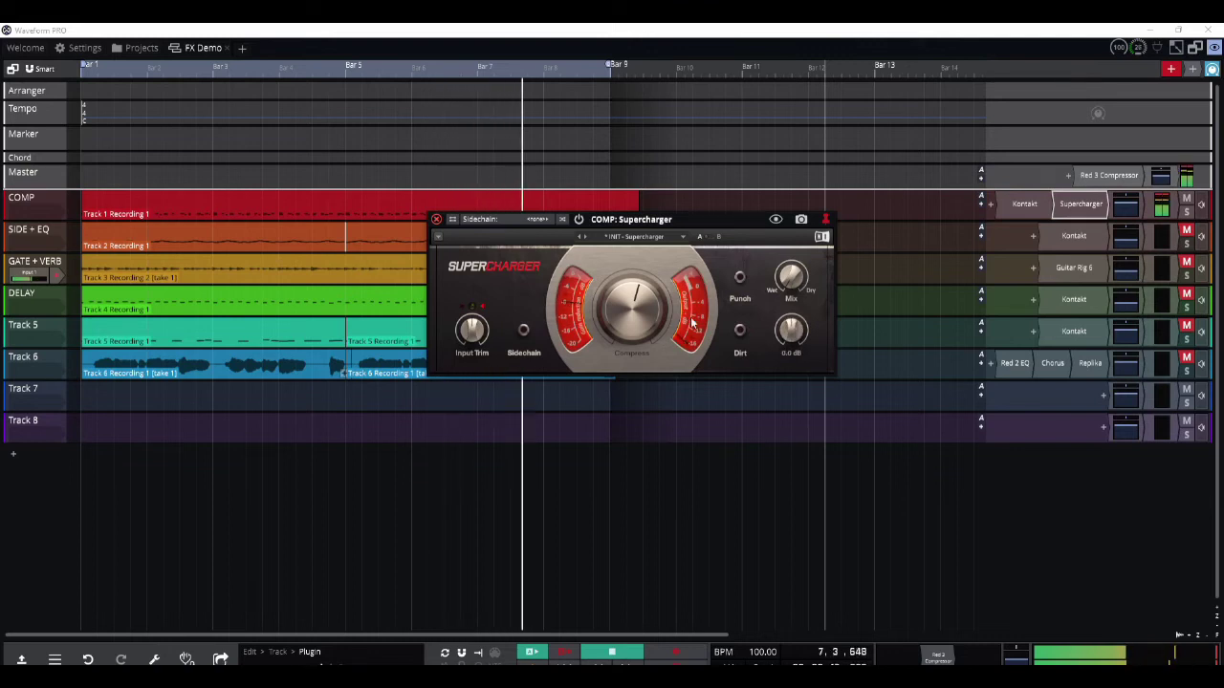
{"action": "mouse_move", "coordinate": [635, 310]}
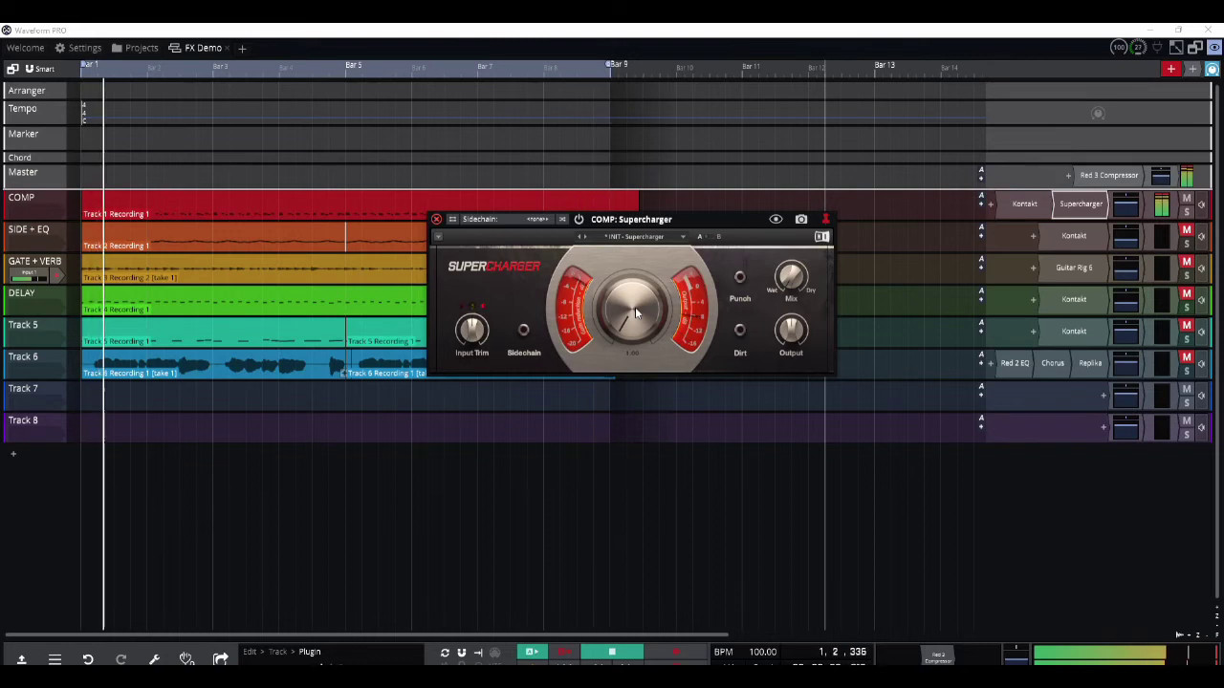
Step: Bypass the Supercharger on the COMP track and insert a Red 3 Compressor after it
{"action": "right_click", "coordinate": [1085, 210]}
{"action": "left_click", "coordinate": [1122, 176]}
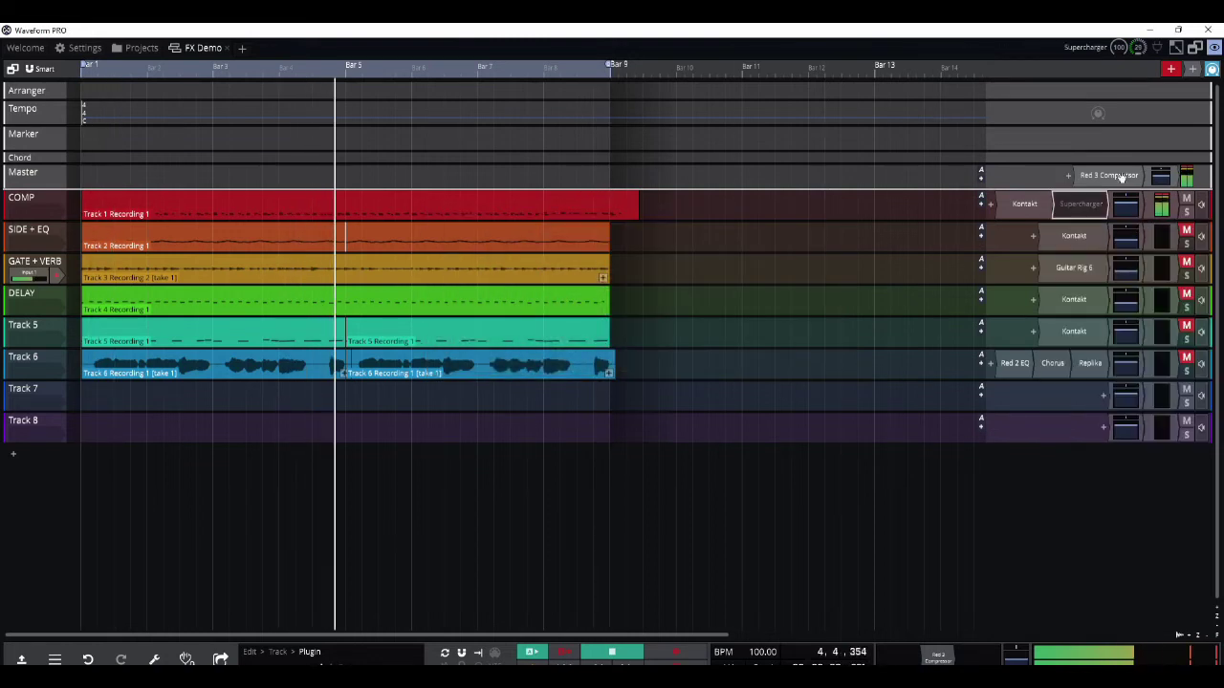
{"action": "left_click", "coordinate": [1112, 201]}
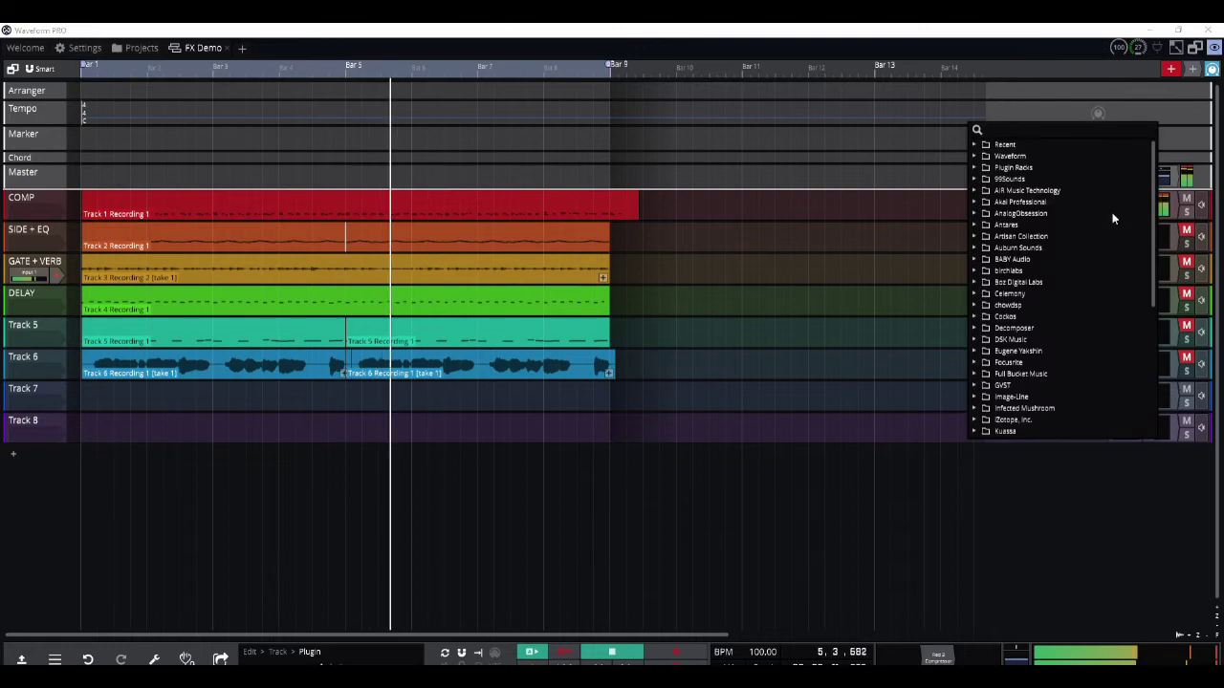
{"action": "type", "text": "compress"}
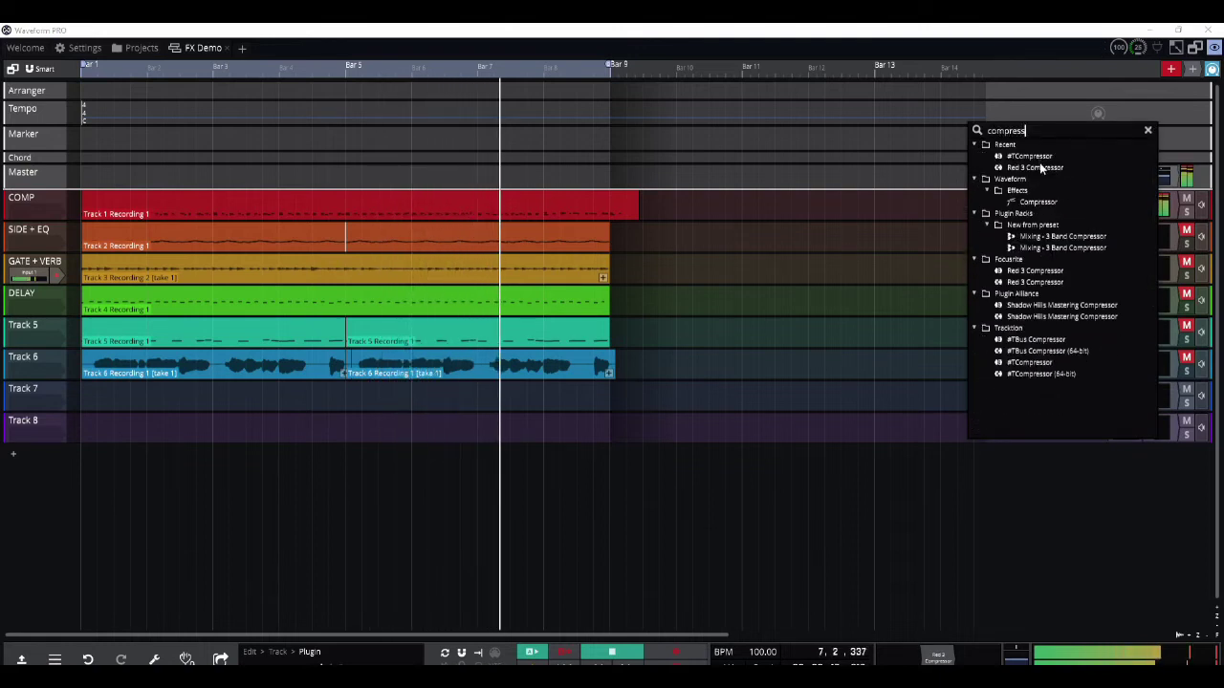
{"action": "left_click", "coordinate": [1041, 169]}
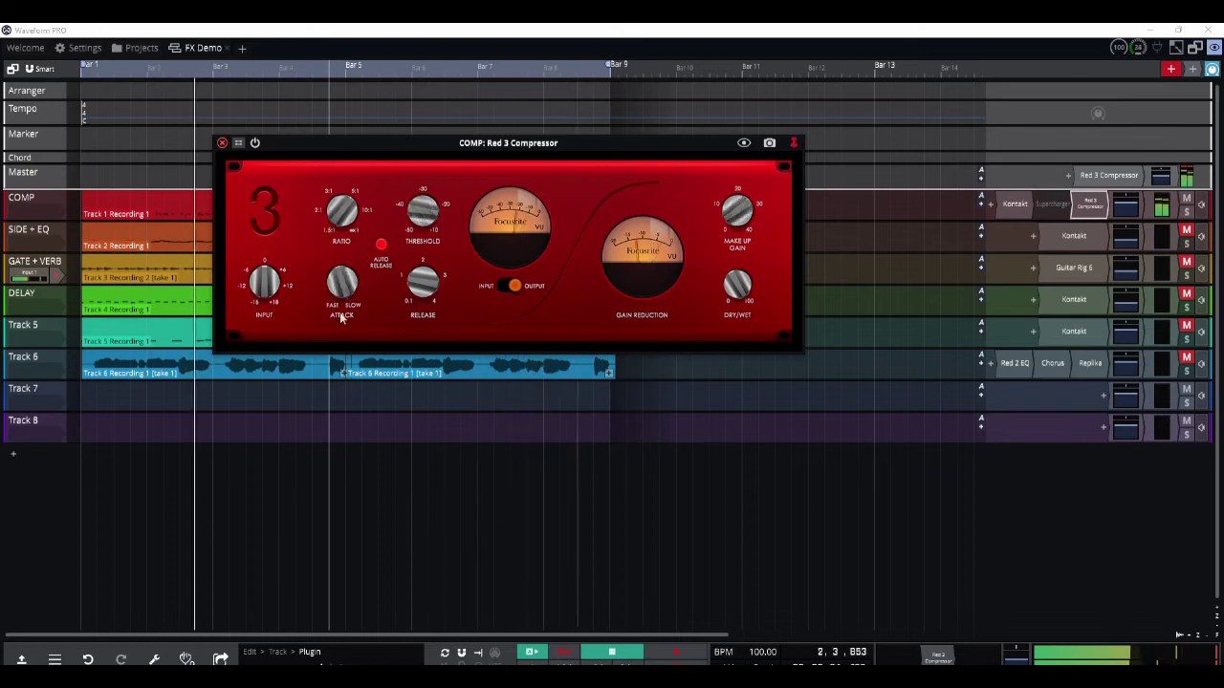
Step: Adjust the attack and release of the Red 3 Compressor on the COMP track
{"action": "left_click_drag", "start_coordinate": [346, 295], "coordinate": [348, 344]}
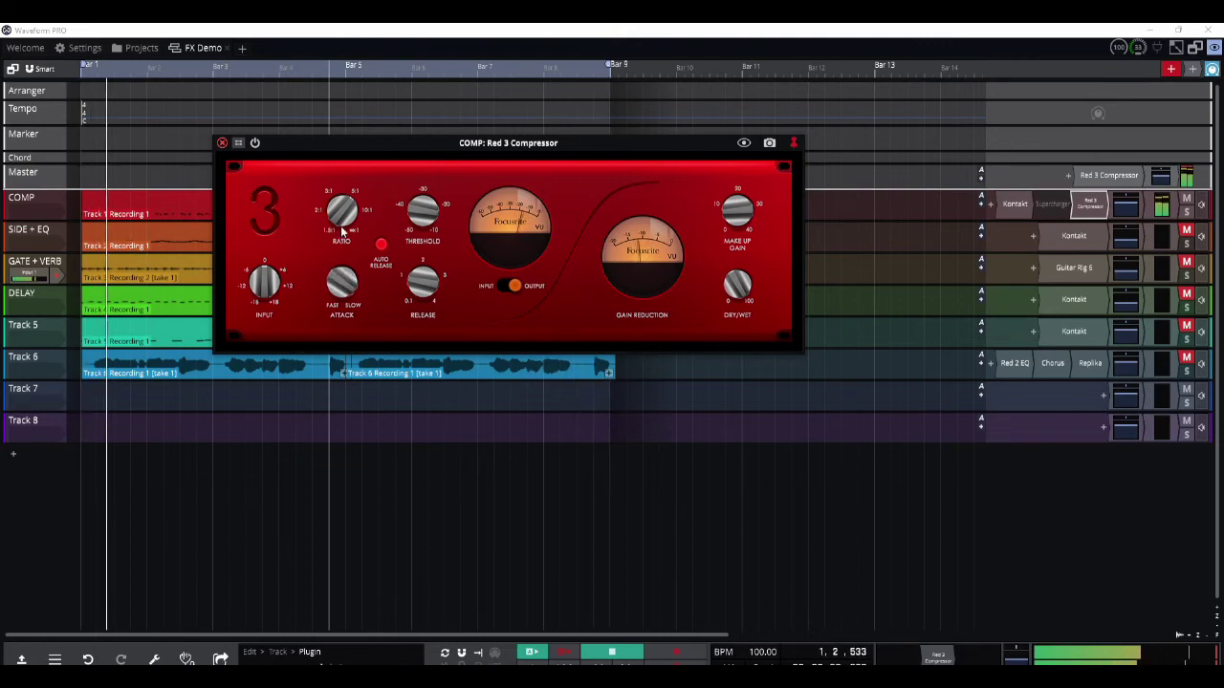
{"action": "left_click_drag", "start_coordinate": [344, 290], "coordinate": [346, 294]}
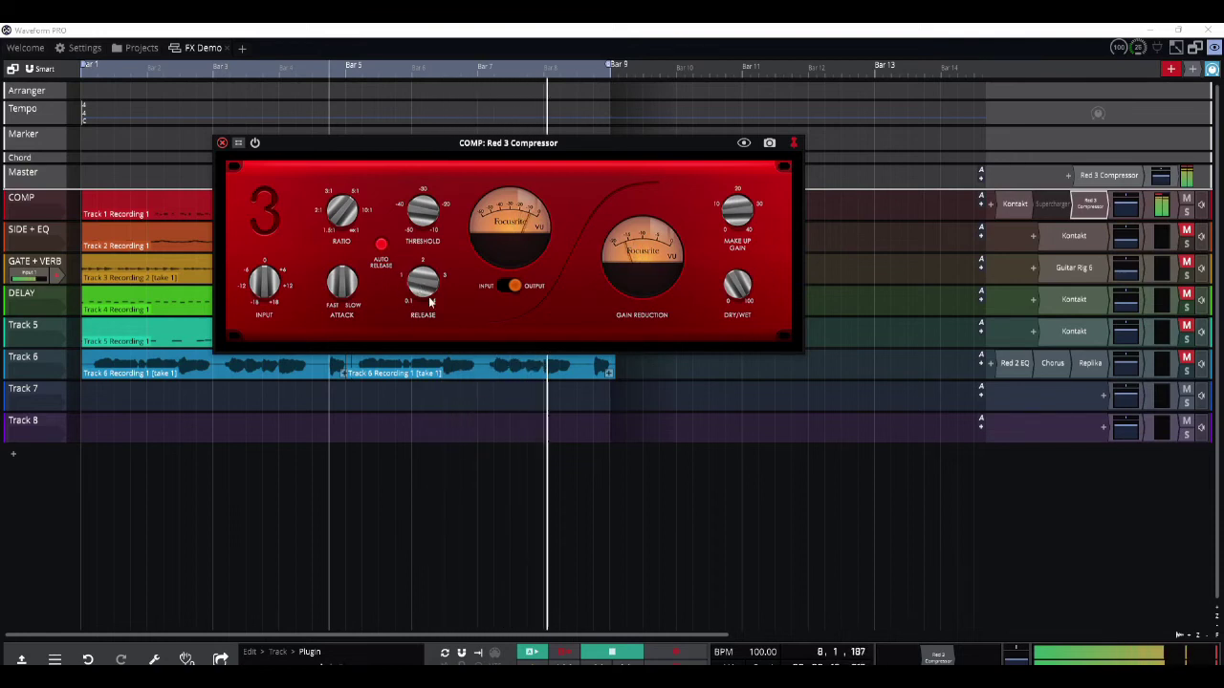
{"action": "mouse_move", "coordinate": [430, 303]}
{"action": "left_mouse_down"}
{"action": "mouse_move", "coordinate": [421, 248]}
{"action": "mouse_move", "coordinate": [432, 290]}
{"action": "left_mouse_up"}
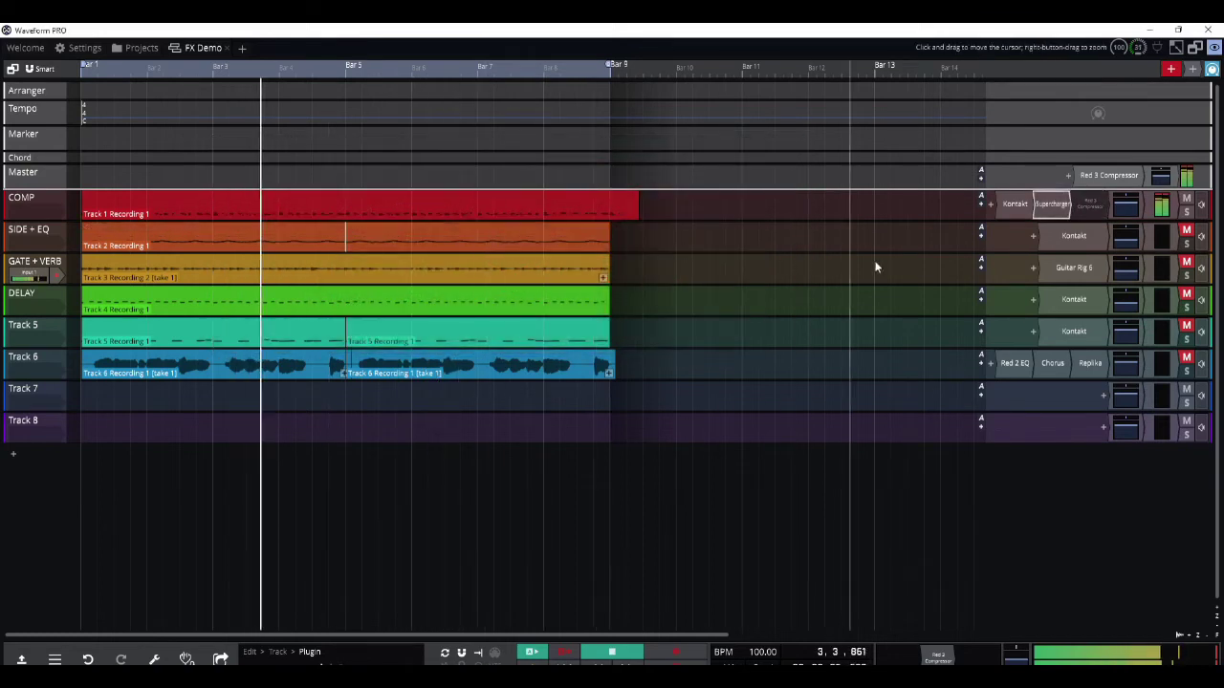
Step: Unmute the SIDE + EQ track and insert the Red 2 EQ plugin after its Kontakt instrument
{"action": "left_click", "coordinate": [1189, 232]}
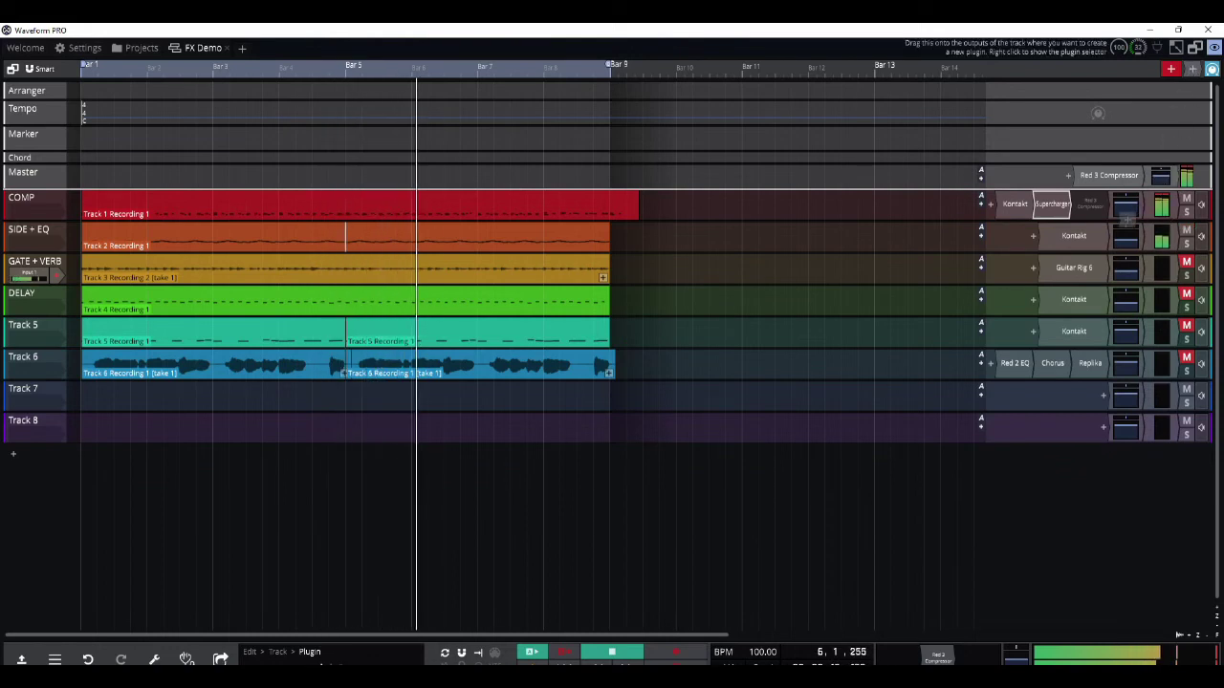
{"action": "left_click", "coordinate": [1111, 237]}
{"action": "type", "text": "eq"}
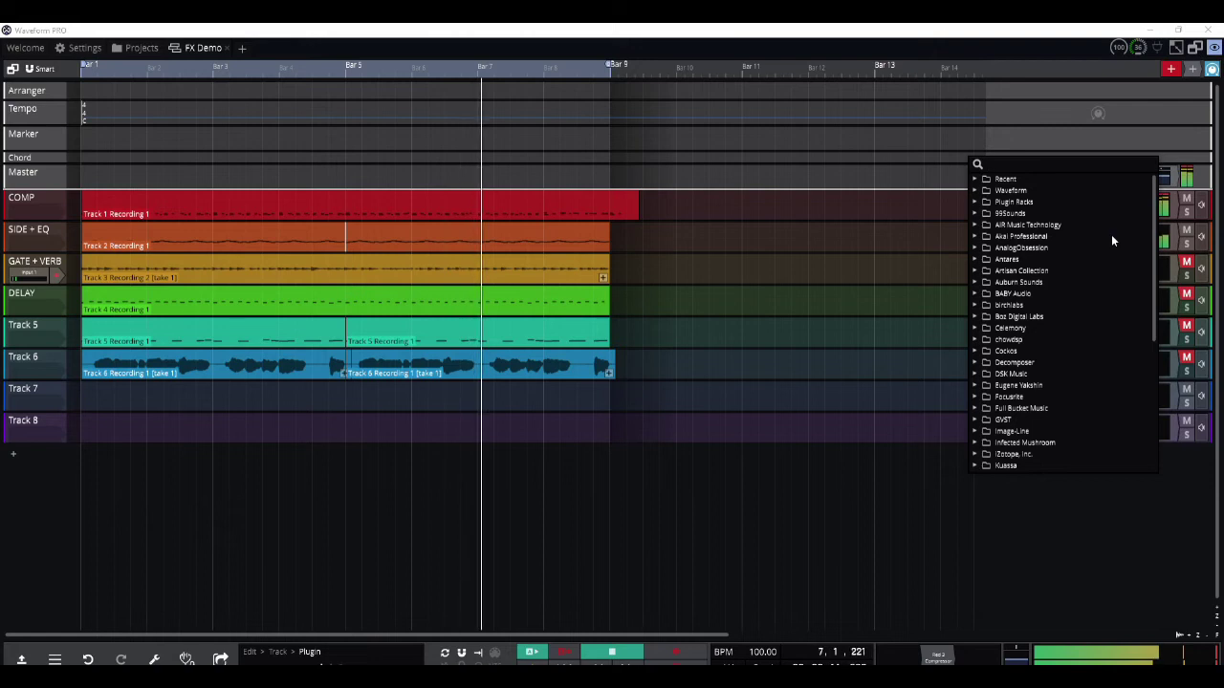
{"action": "key", "text": "Escape"}
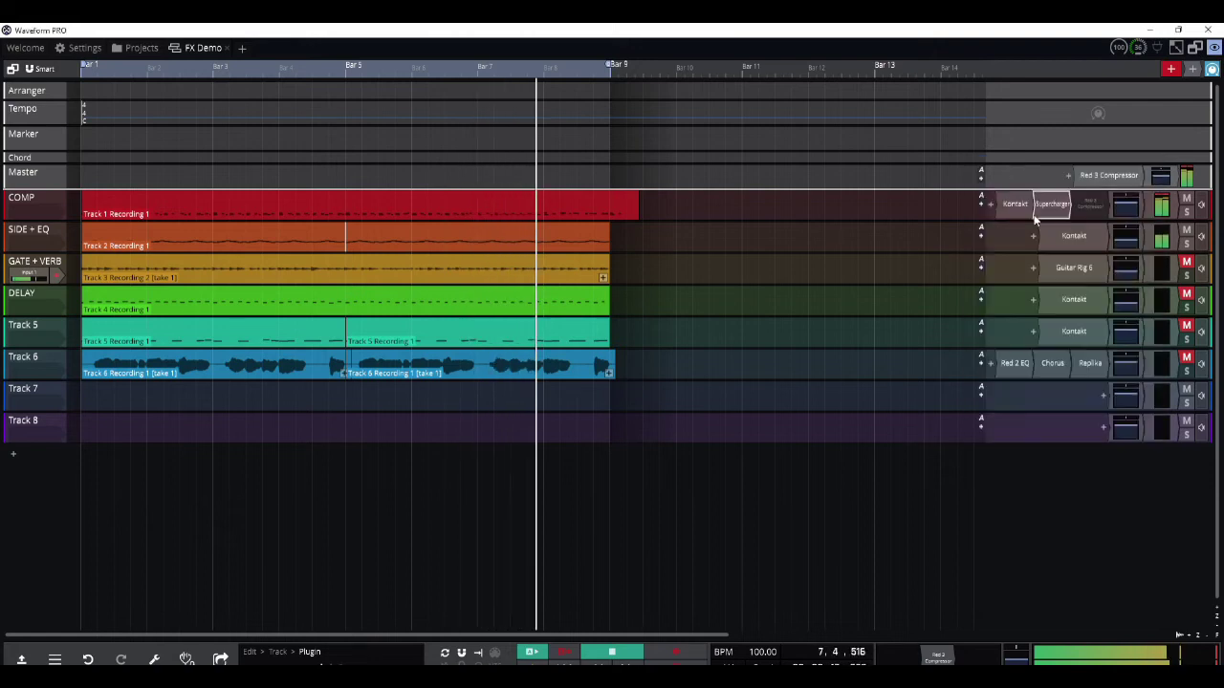
Step: Open the Supercharger and Red 2 EQ windows and move the EQ window towards the middle of the arrangement
{"action": "double_click", "coordinate": [1049, 204]}
{"action": "double_click", "coordinate": [1081, 235]}
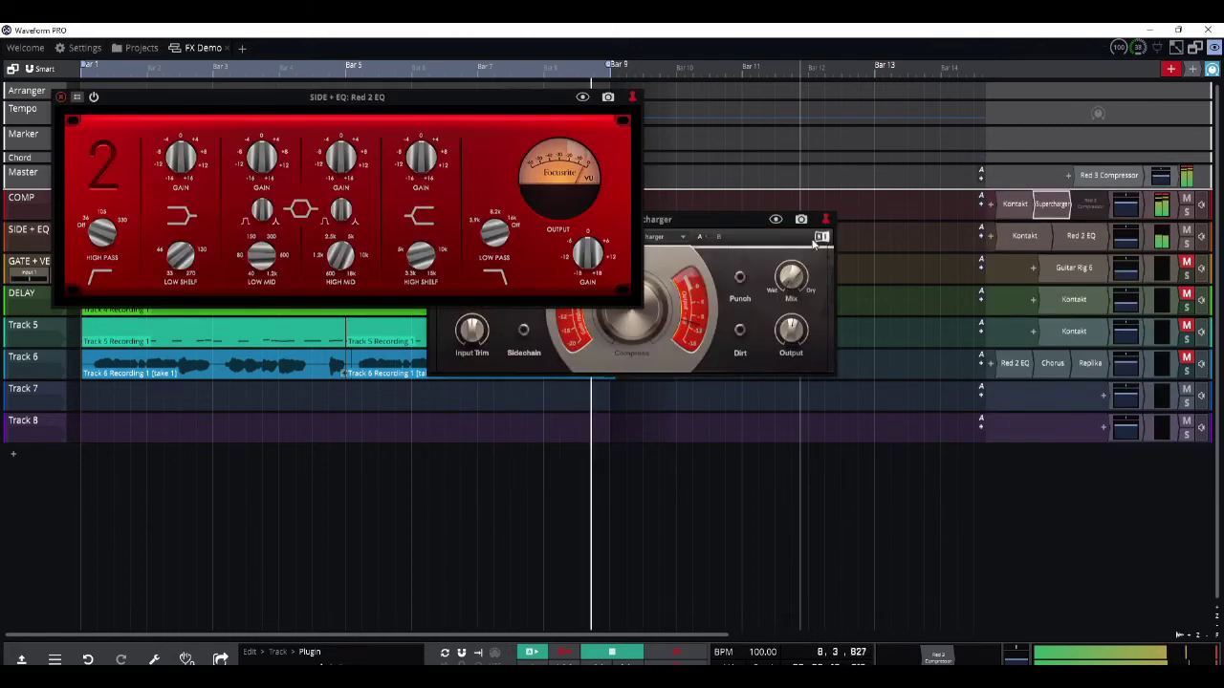
{"action": "left_click_drag", "start_coordinate": [747, 241], "coordinate": [806, 320]}
{"action": "left_click", "coordinate": [496, 300]}
{"action": "left_click_drag", "start_coordinate": [390, 99], "coordinate": [538, 174]}
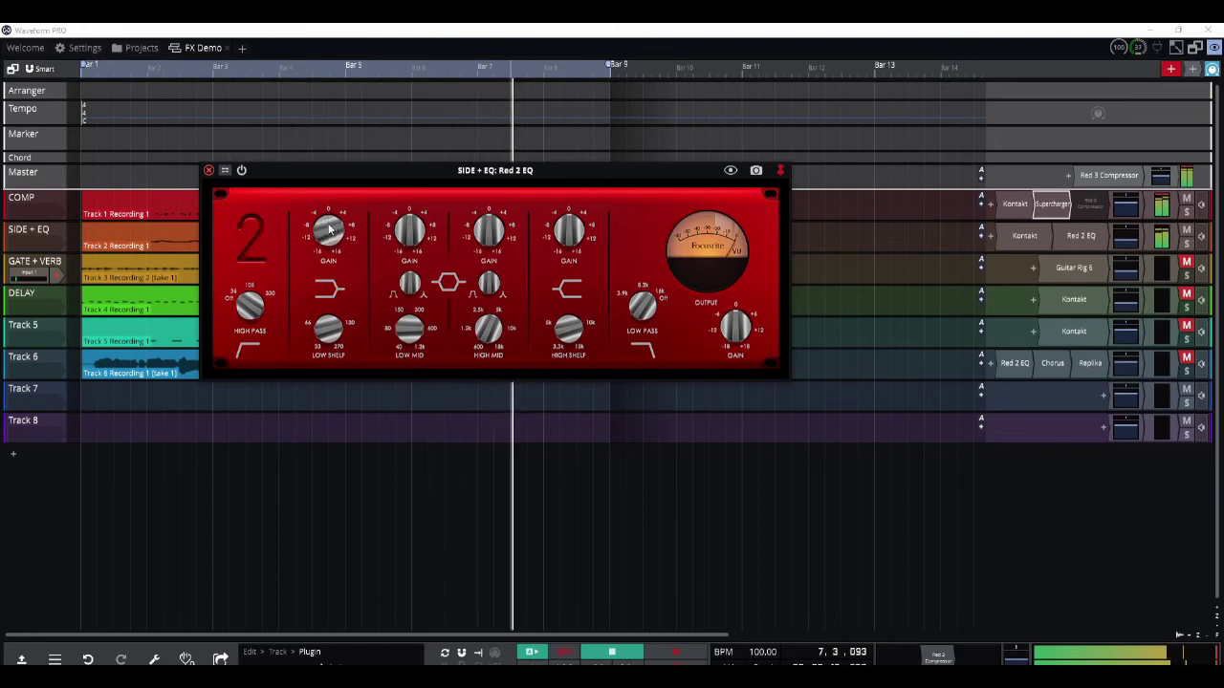
Step: Adjust the low-shelf gain, high-shelf gain and high-mid frequency of the Red 2 EQ on the SIDE + EQ track
{"action": "mouse_move", "coordinate": [329, 228]}
{"action": "left_mouse_down"}
{"action": "mouse_move", "coordinate": [331, 256]}
{"action": "mouse_move", "coordinate": [328, 235]}
{"action": "left_mouse_up"}
{"action": "left_click_drag", "start_coordinate": [564, 218], "coordinate": [560, 246]}
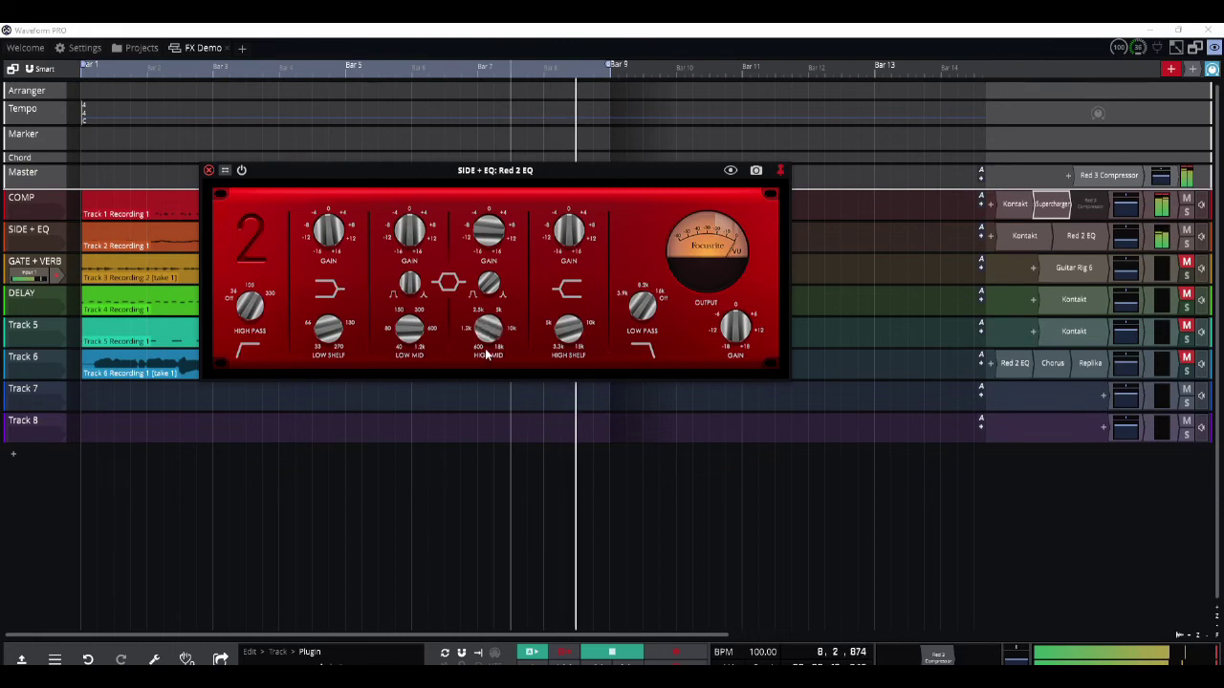
{"action": "scroll", "coordinate": [483, 337], "scroll_direction": "up", "scroll_amount": 2}
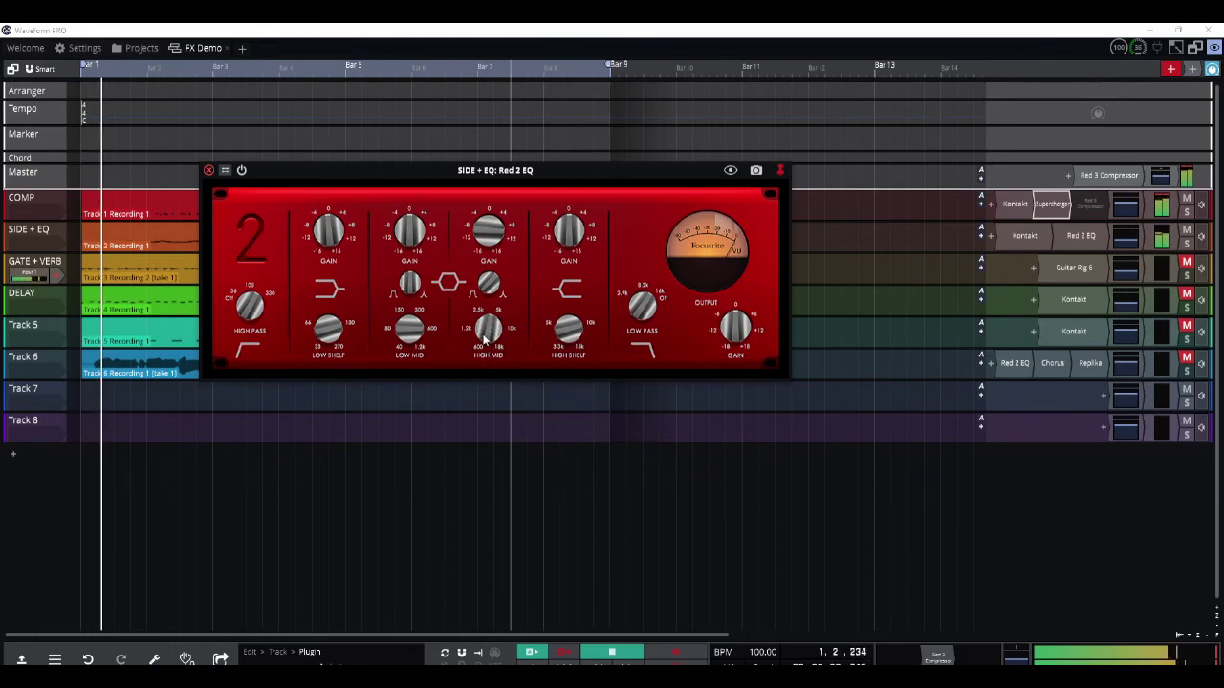
Step: Unmute the GATE + VERB track and insert the #TGate/Expander plugin before Guitar Rig 6
{"action": "left_click", "coordinate": [1186, 265]}
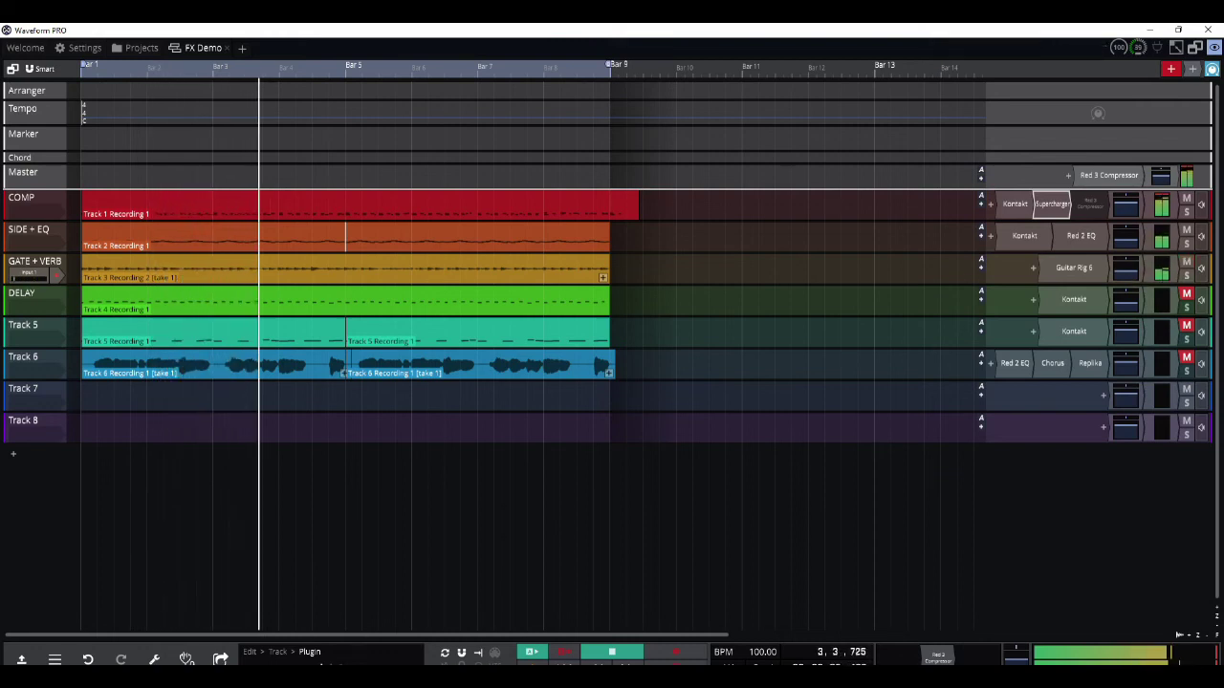
{"action": "left_click", "coordinate": [1035, 266]}
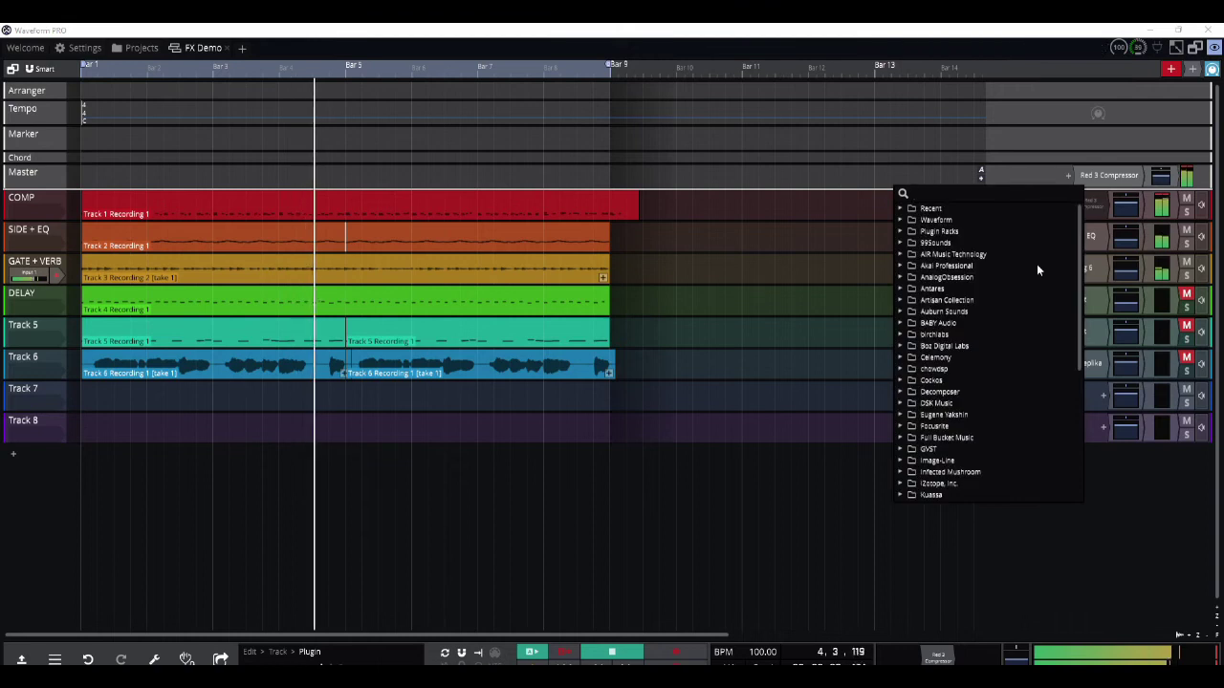
{"action": "type", "text": "tgate"}
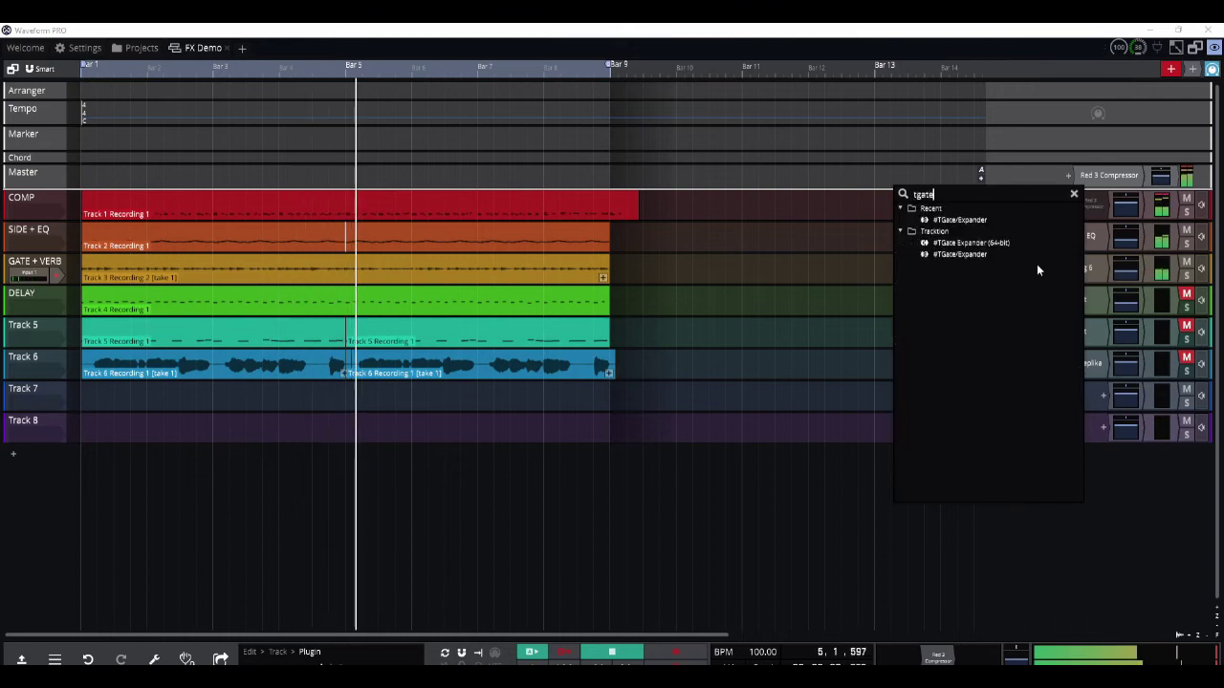
{"action": "left_click", "coordinate": [959, 255]}
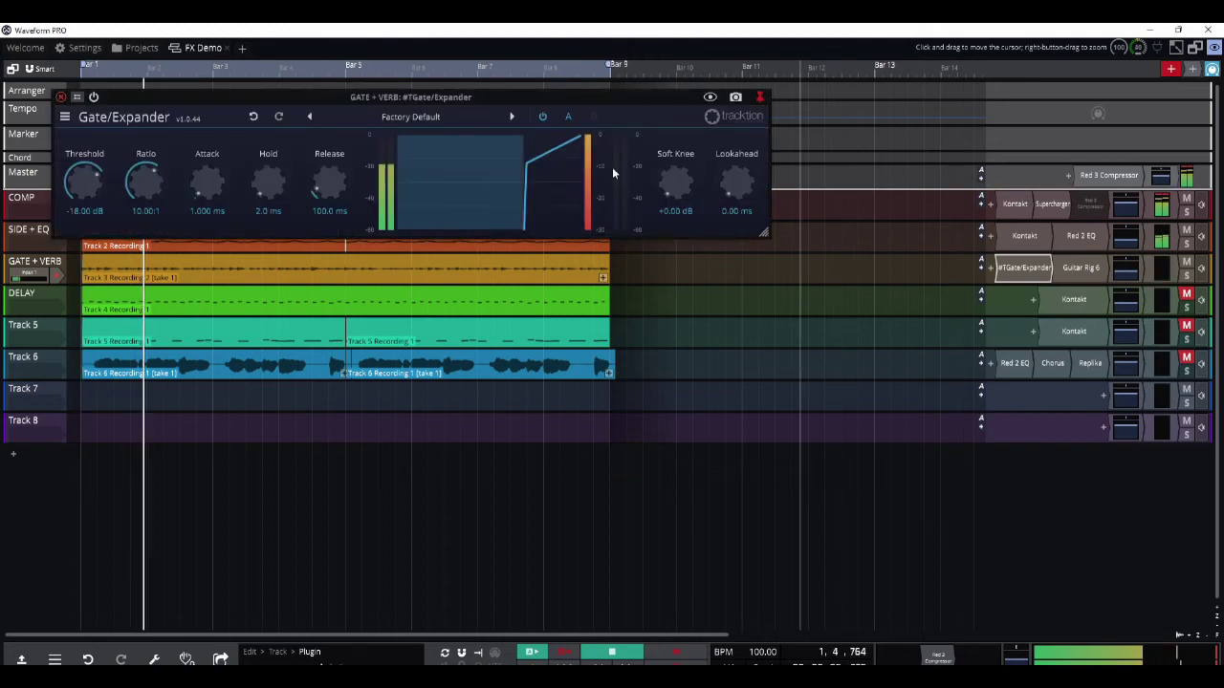
Step: Move the Gate/Expander window over the middle of the arrangement and lower its threshold to -35.28 dB
{"action": "left_click_drag", "start_coordinate": [489, 96], "coordinate": [688, 185]}
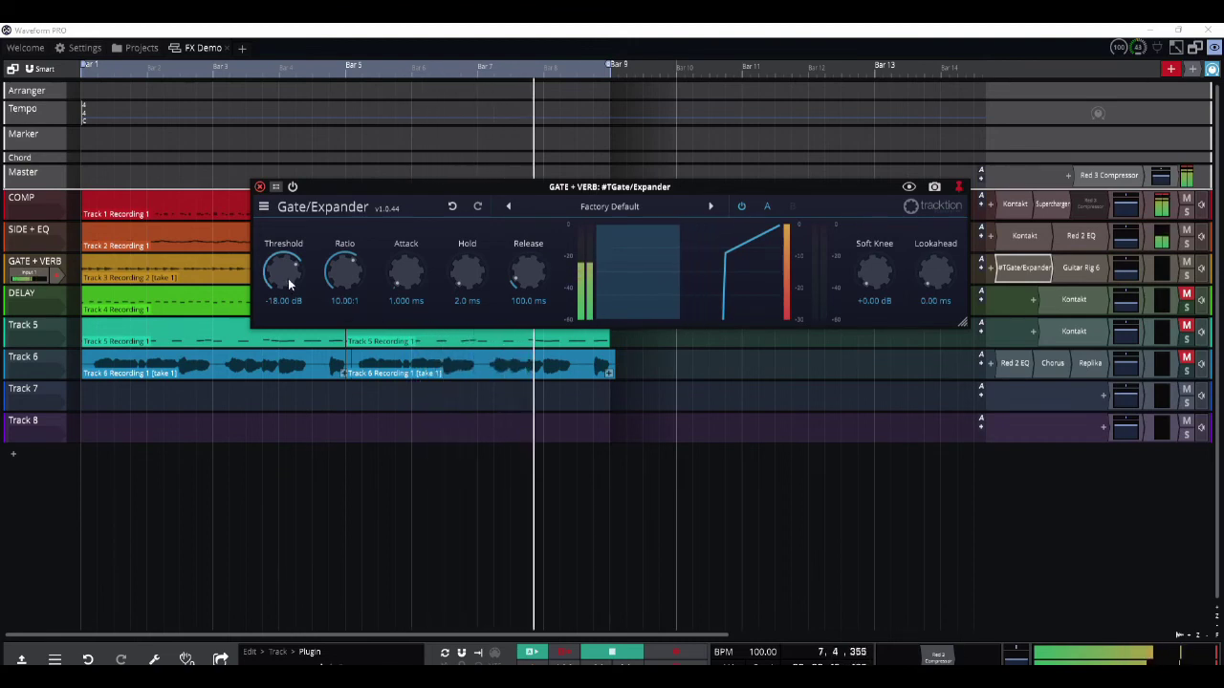
{"action": "left_click_drag", "start_coordinate": [289, 277], "coordinate": [286, 303]}
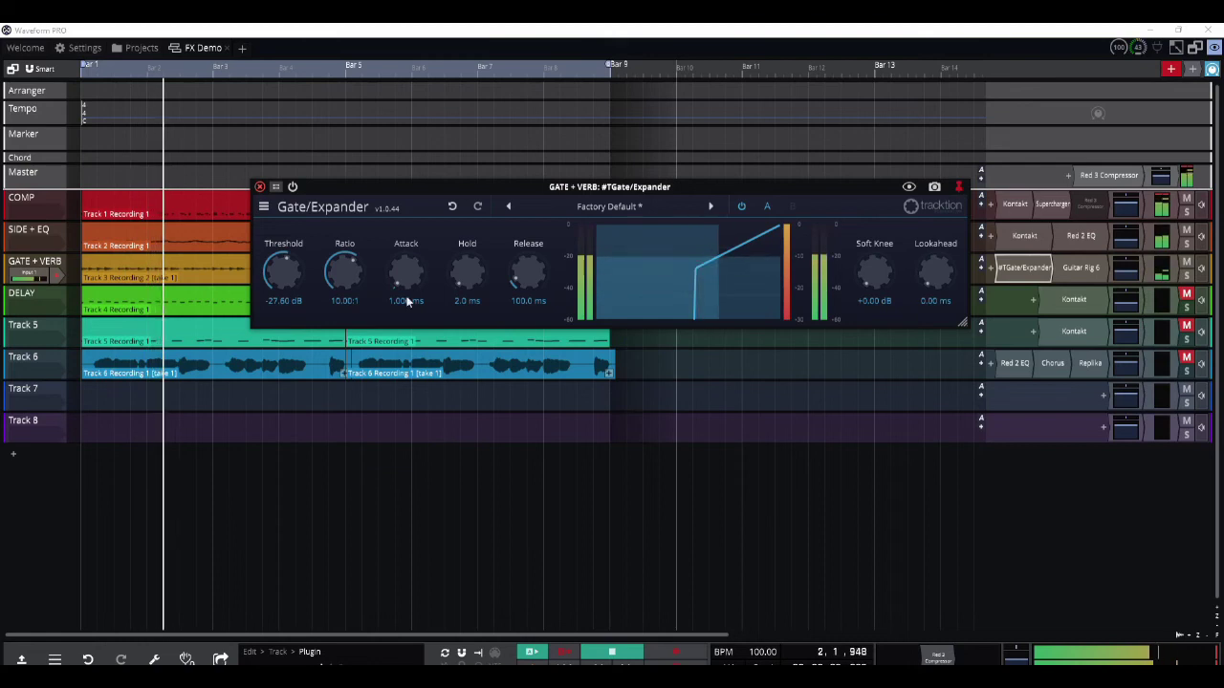
{"action": "left_click_drag", "start_coordinate": [283, 268], "coordinate": [287, 275]}
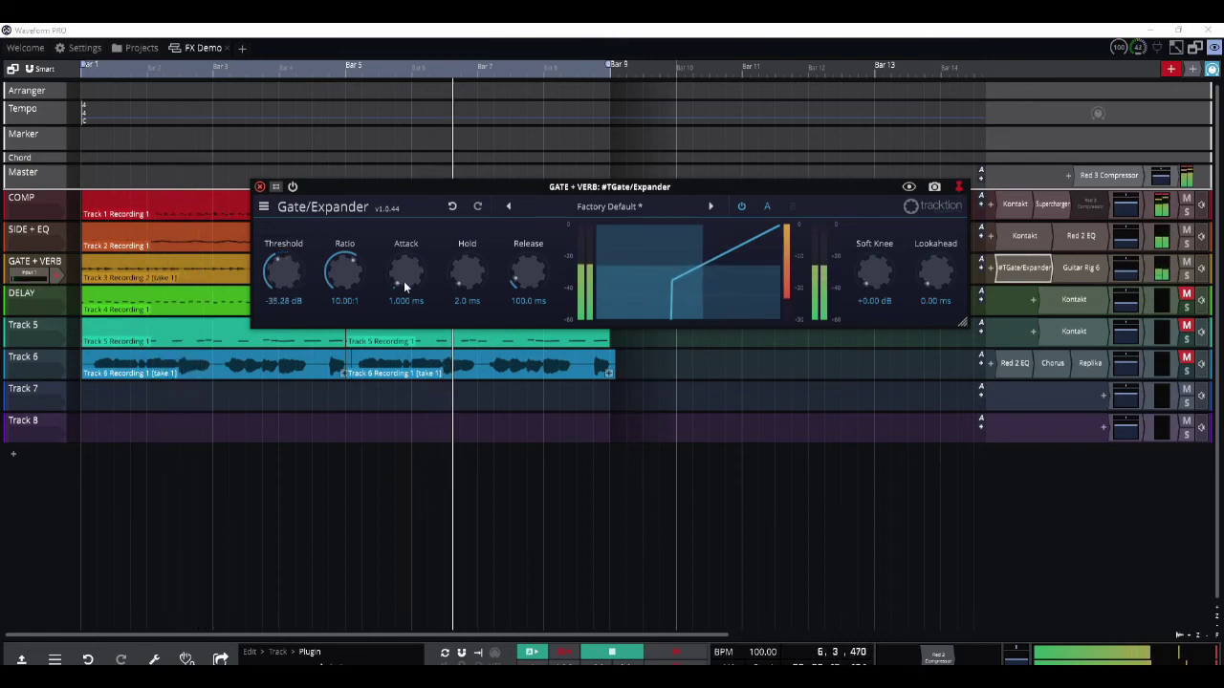
Step: Try slow attack times up to 77.323 ms on the Gate/Expander, finishing with the attack at 0.100 ms
{"action": "left_click_drag", "start_coordinate": [405, 281], "coordinate": [406, 192]}
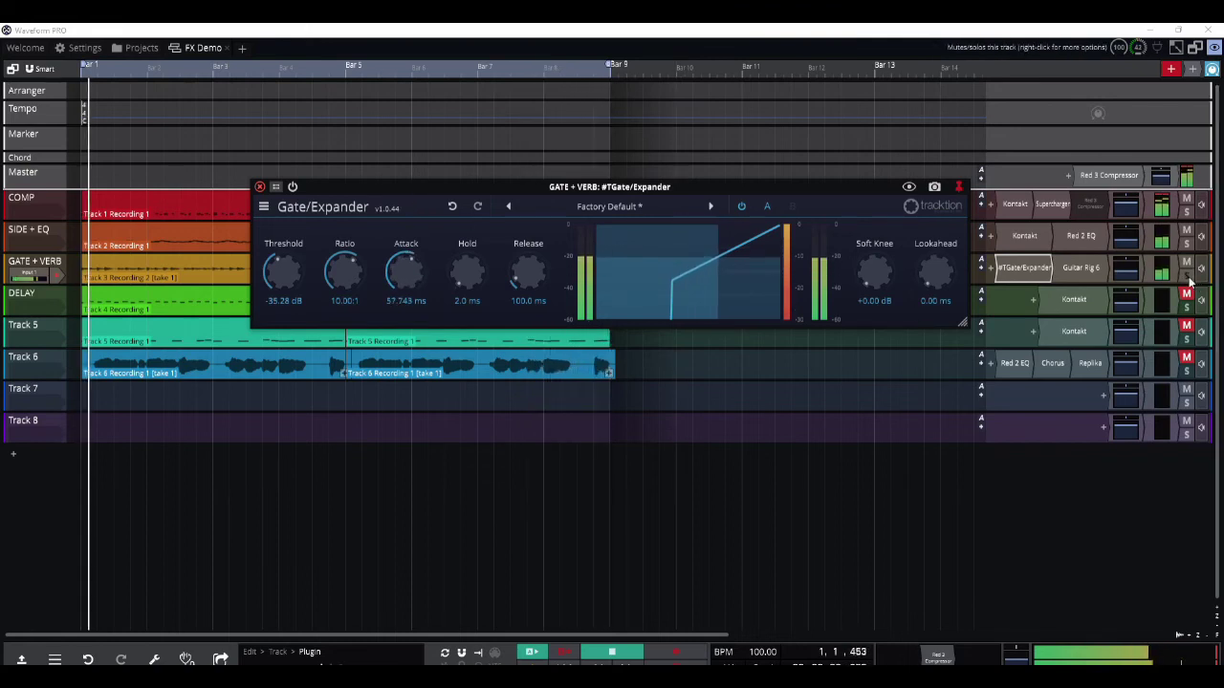
{"action": "mouse_move", "coordinate": [418, 278]}
{"action": "left_mouse_down"}
{"action": "mouse_move", "coordinate": [419, 249]}
{"action": "mouse_move", "coordinate": [421, 260]}
{"action": "left_mouse_up"}
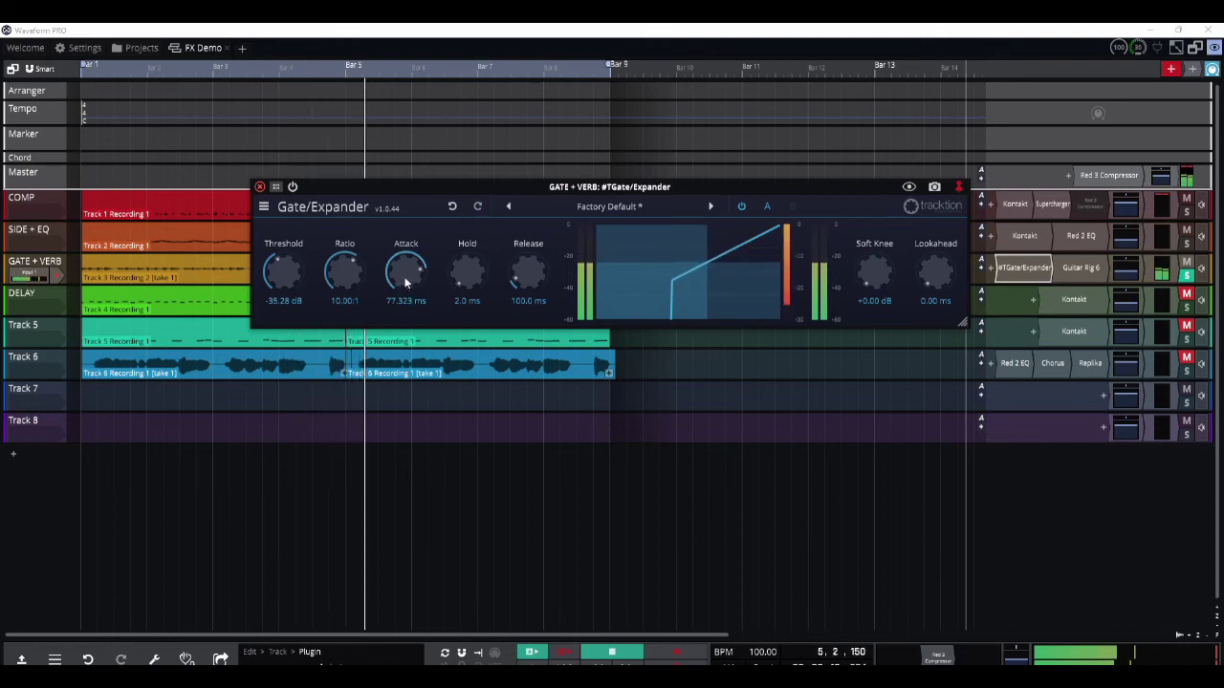
{"action": "left_click_drag", "start_coordinate": [402, 263], "coordinate": [422, 396]}
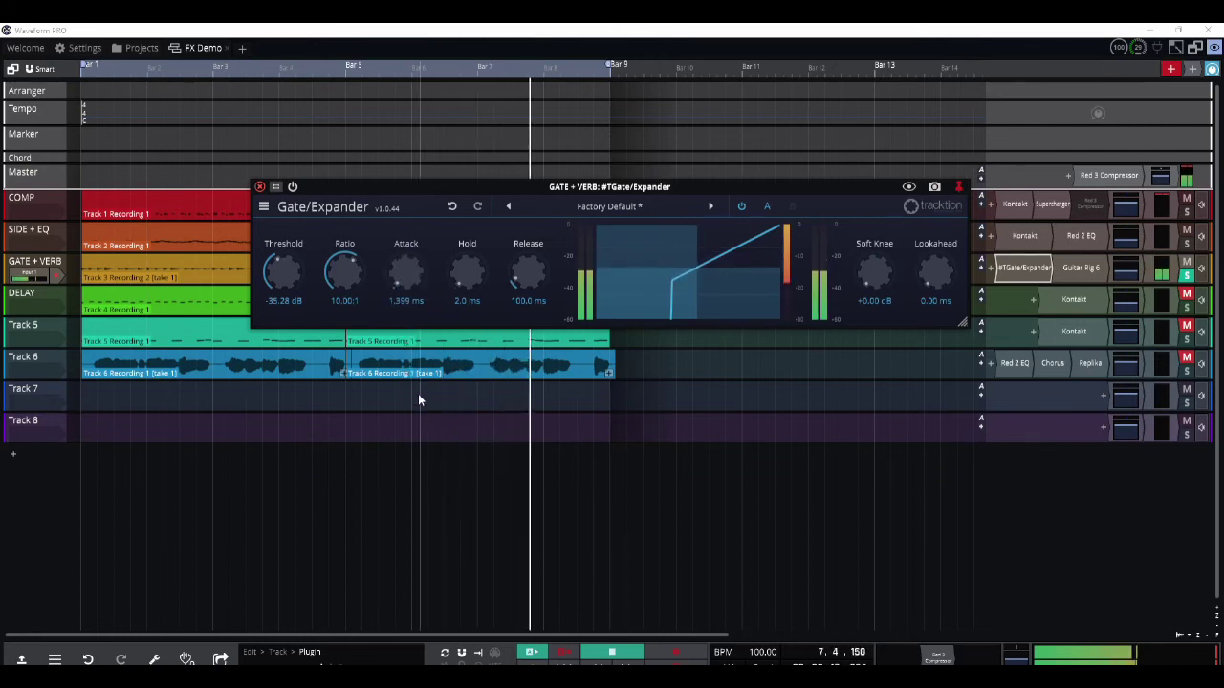
{"action": "left_click_drag", "start_coordinate": [405, 281], "coordinate": [404, 299]}
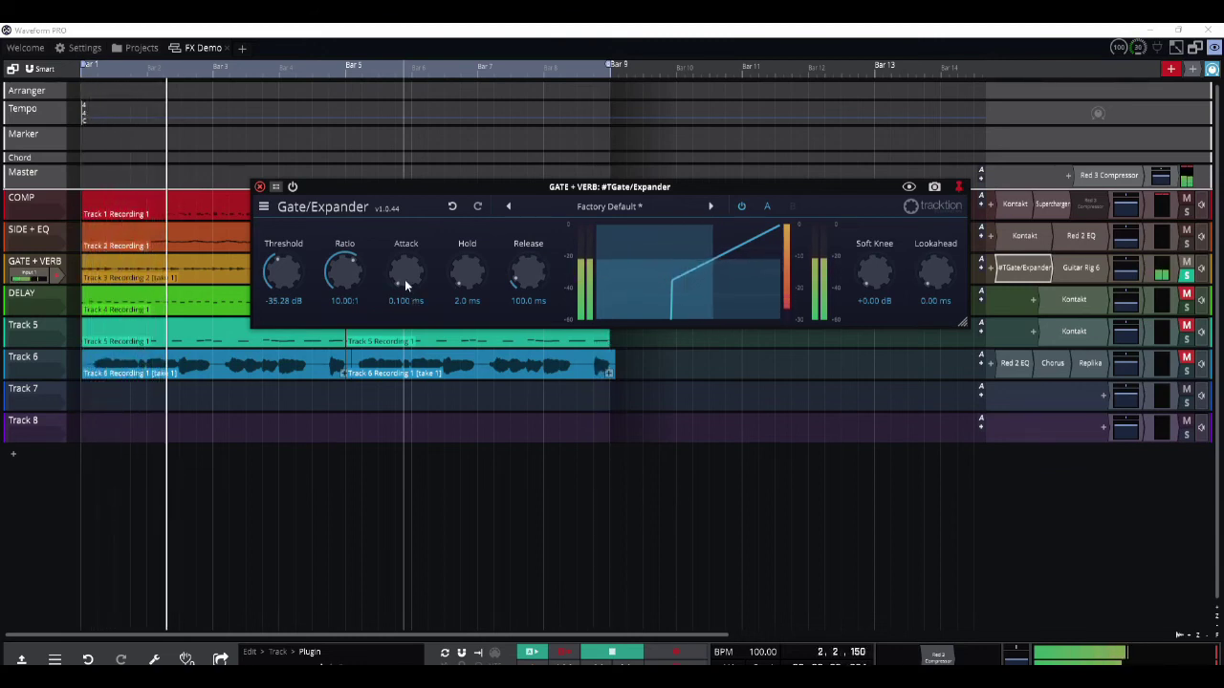
Step: Set the Gate/Expander's hold to 0.0 ms and fine-tune its threshold
{"action": "left_click_drag", "start_coordinate": [467, 277], "coordinate": [530, 305]}
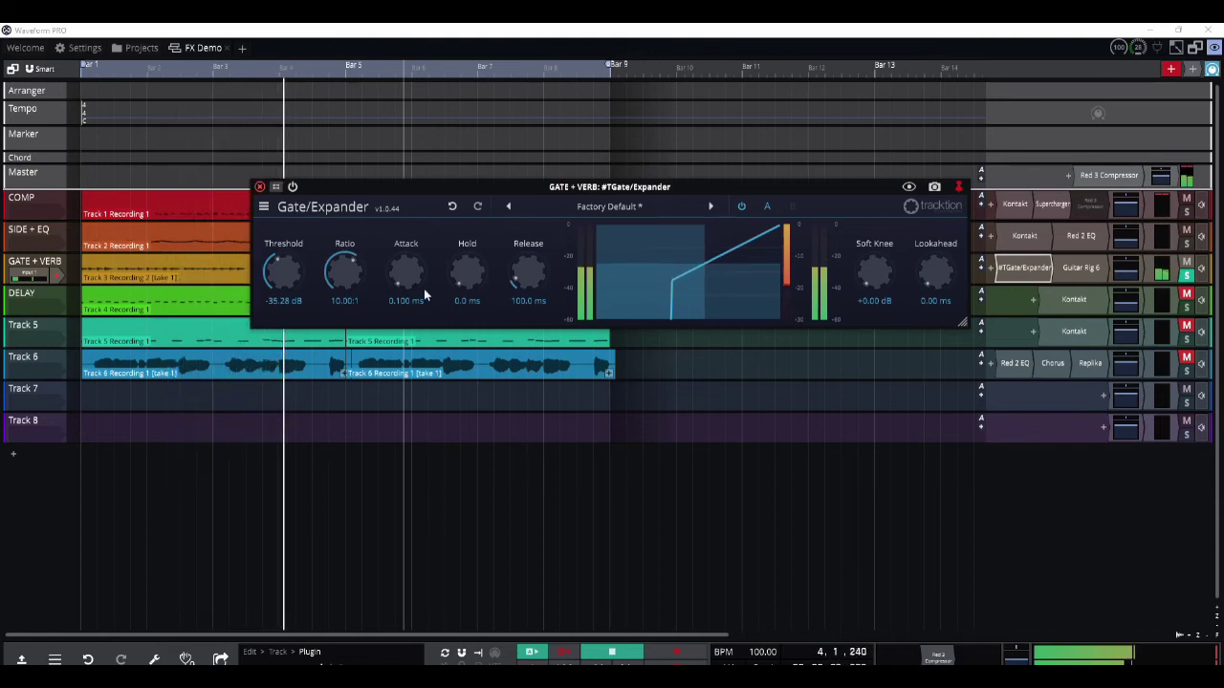
{"action": "left_click_drag", "start_coordinate": [290, 272], "coordinate": [289, 270]}
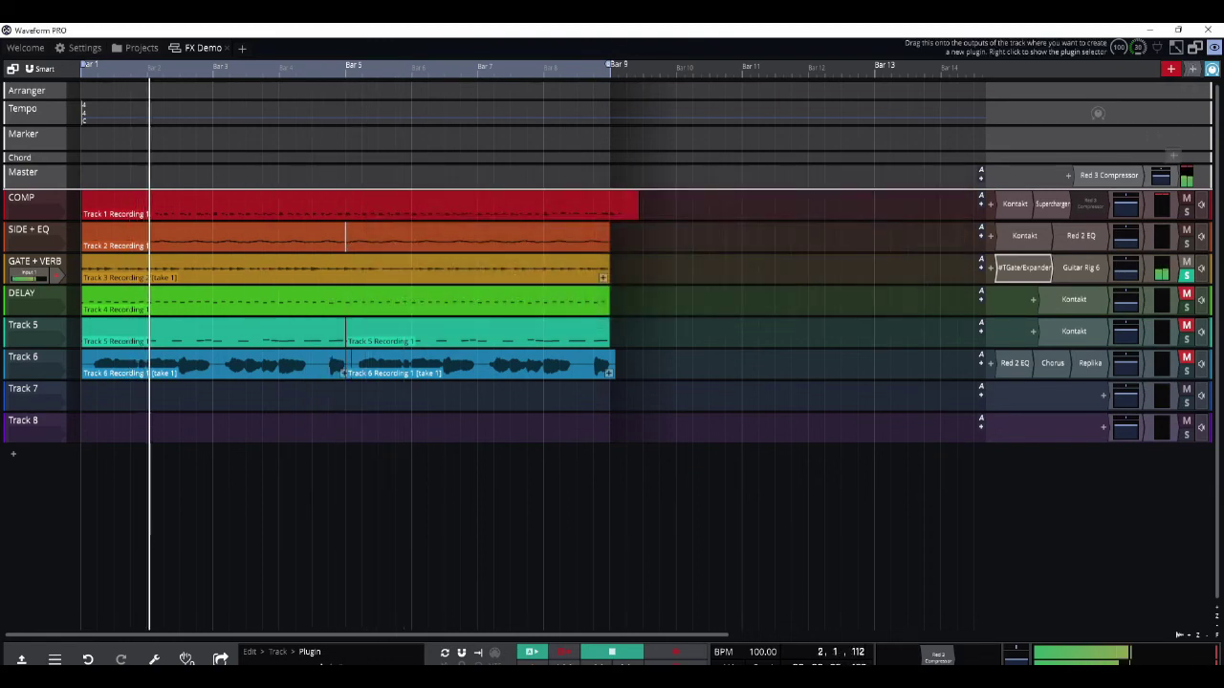
Step: Insert the #TReverber8 reverb plugin after Guitar Rig 6 on the GATE + VERB track
{"action": "left_click_drag", "start_coordinate": [1192, 68], "coordinate": [1113, 278]}
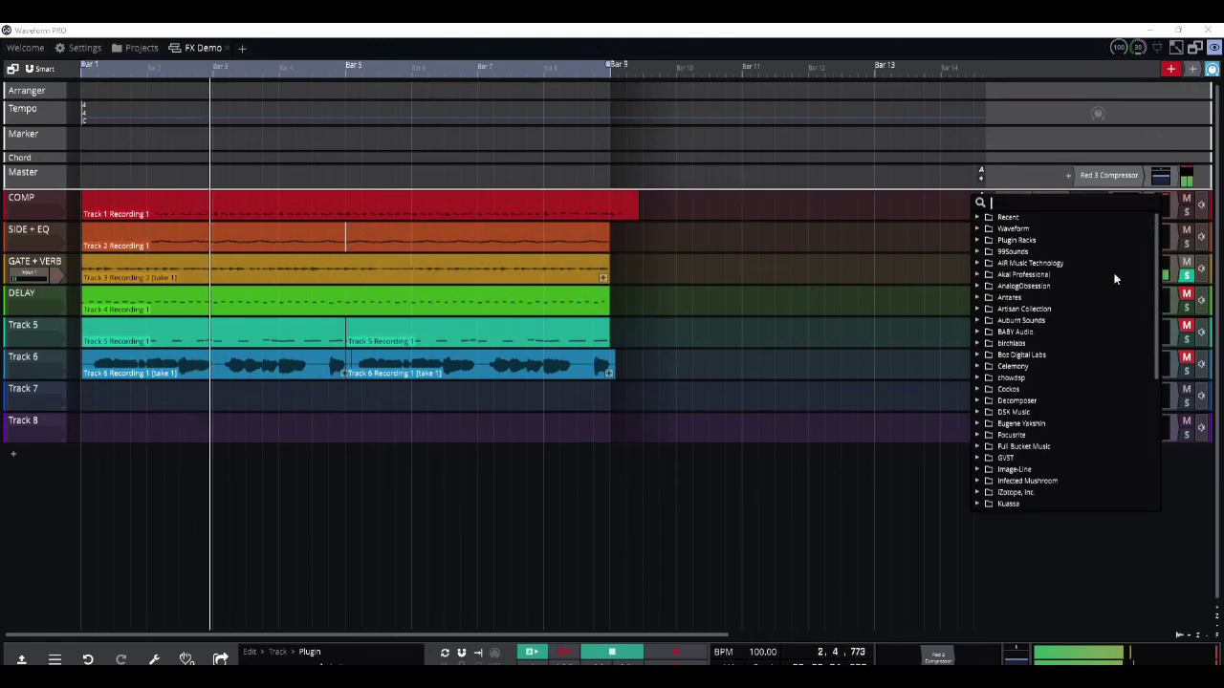
{"action": "type", "text": "tre"}
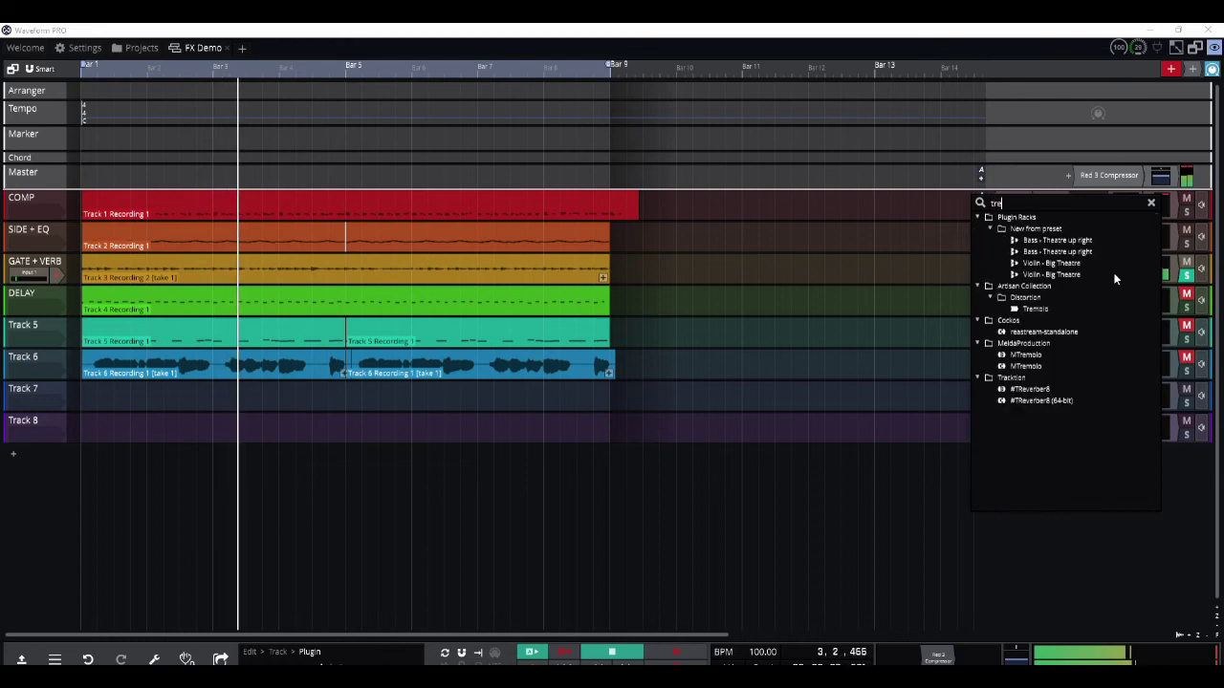
{"action": "left_click", "coordinate": [1022, 393]}
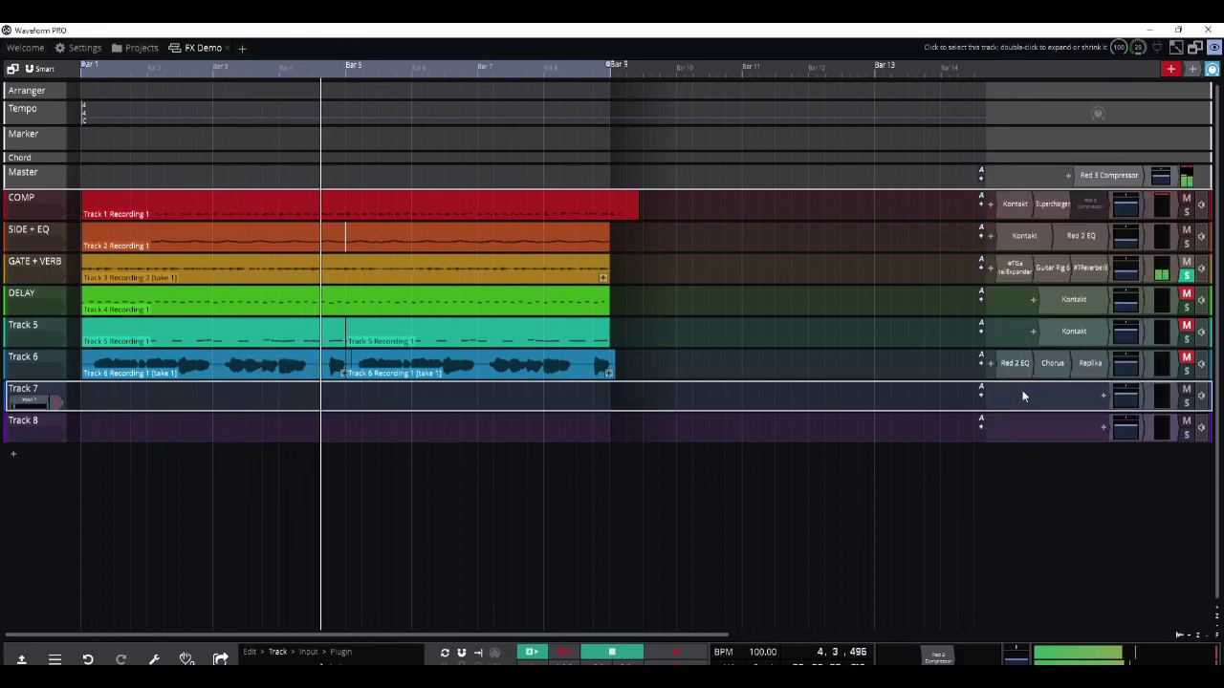
Step: Open #TReverber8 on GATE + VERB, move its window over the arrangement, and try the mix at 0% before setting it to 50%
{"action": "double_click", "coordinate": [1090, 269]}
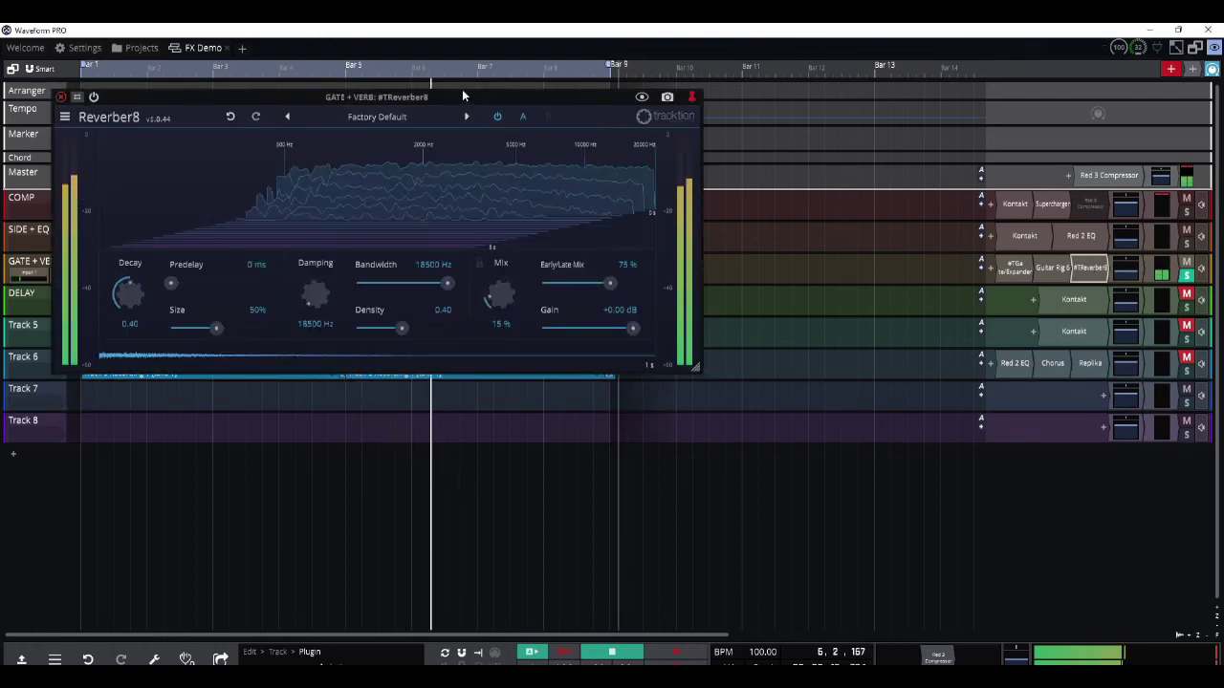
{"action": "left_click_drag", "start_coordinate": [464, 95], "coordinate": [636, 165]}
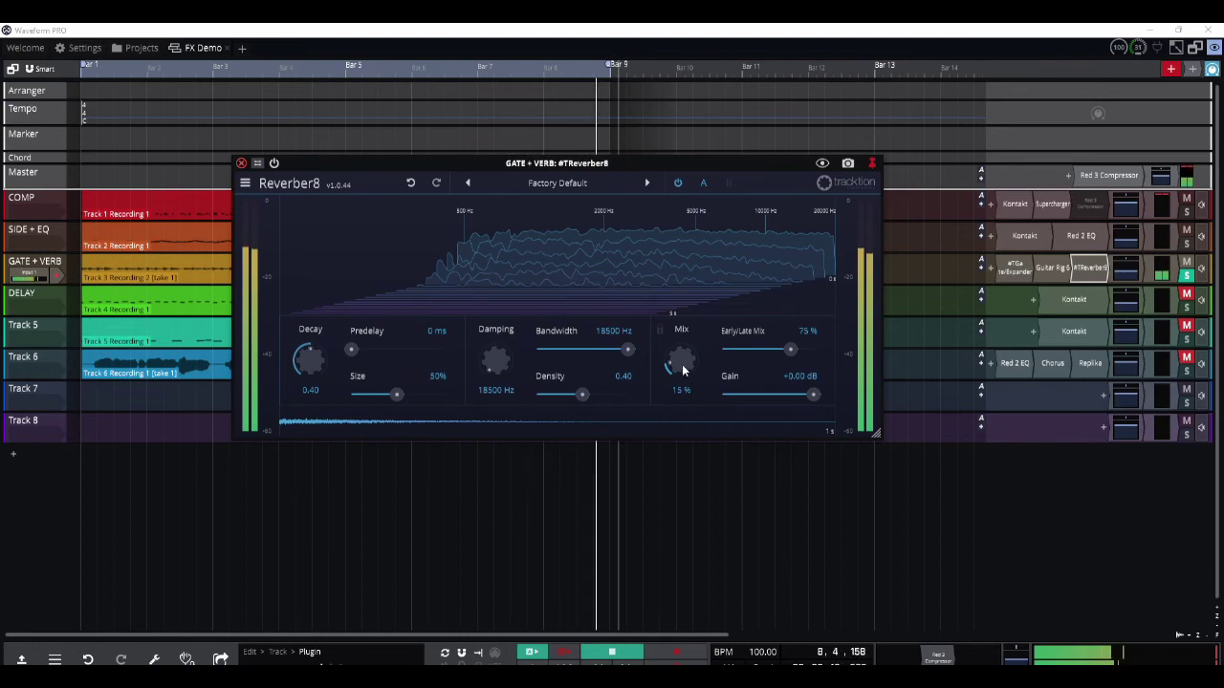
{"action": "left_click_drag", "start_coordinate": [682, 364], "coordinate": [683, 391]}
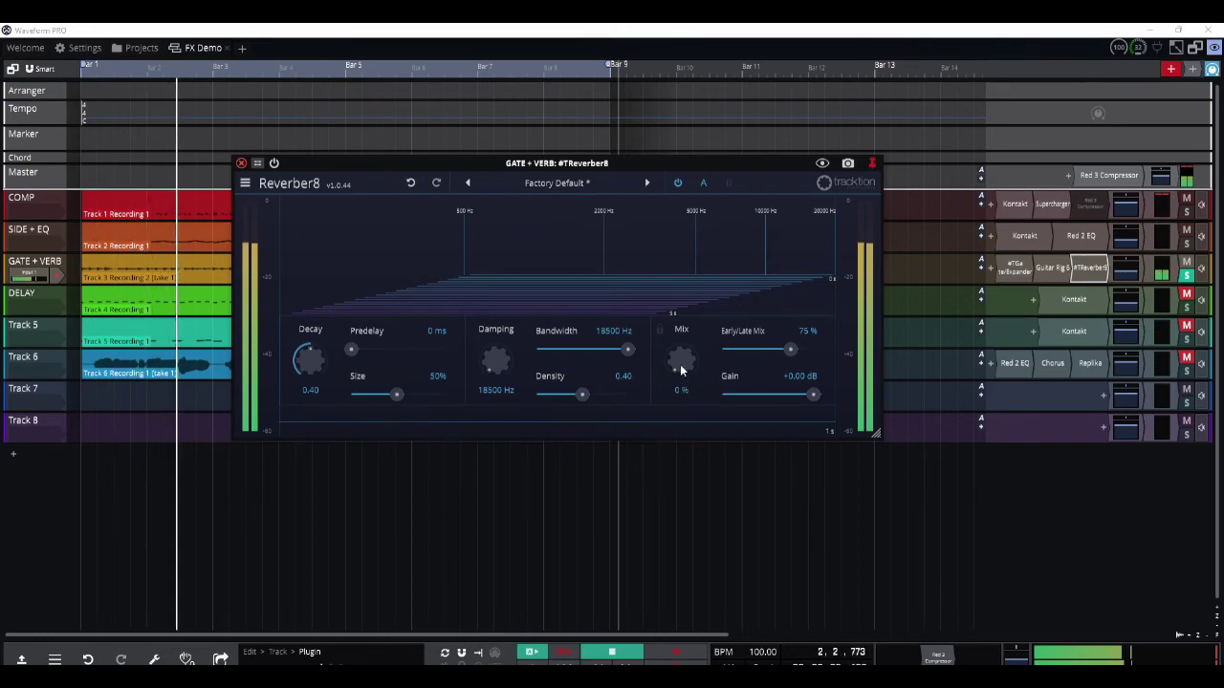
{"action": "left_click_drag", "start_coordinate": [683, 370], "coordinate": [673, 337]}
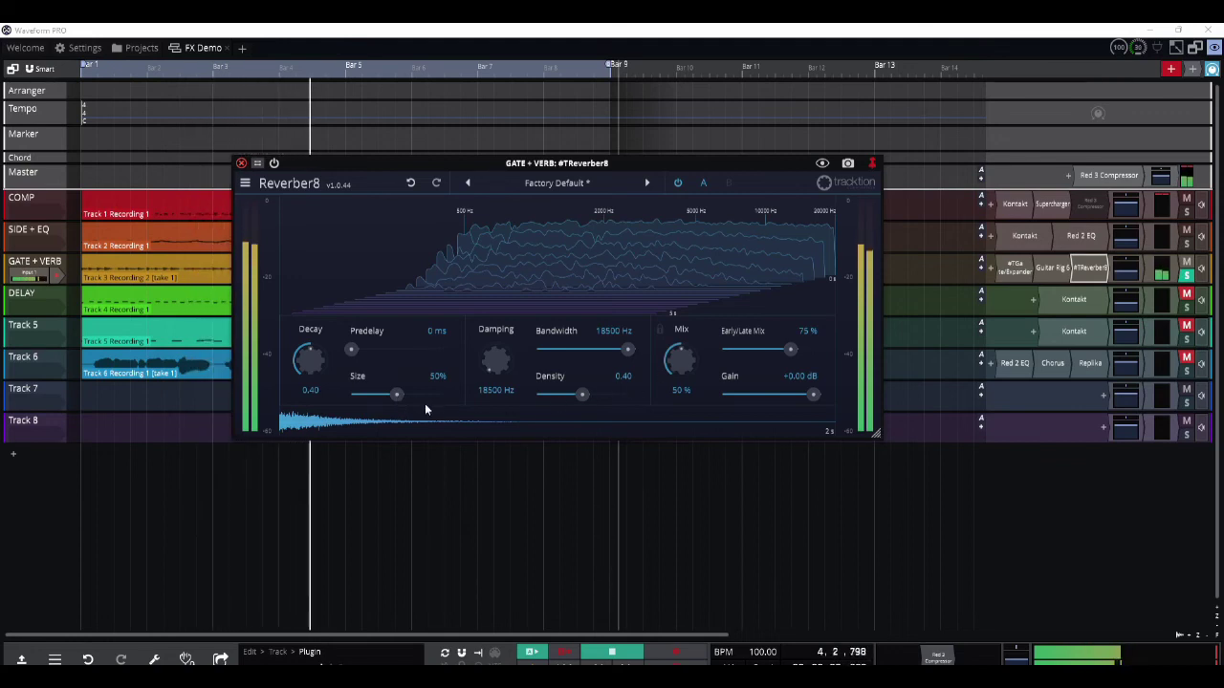
Step: Try Reverber8 sizes of 91% and 14%, settle on 41%, raise the predelay to 115 ms, and close the plugin window
{"action": "left_click_drag", "start_coordinate": [397, 395], "coordinate": [435, 405]}
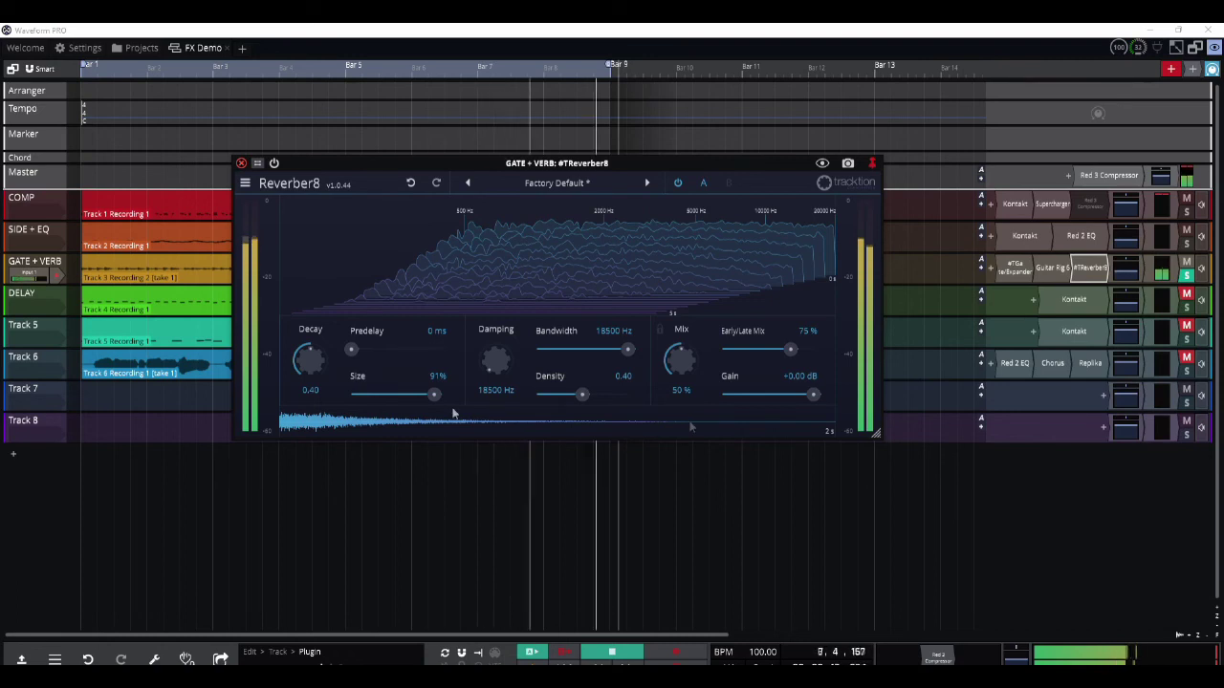
{"action": "left_click_drag", "start_coordinate": [433, 394], "coordinate": [359, 396]}
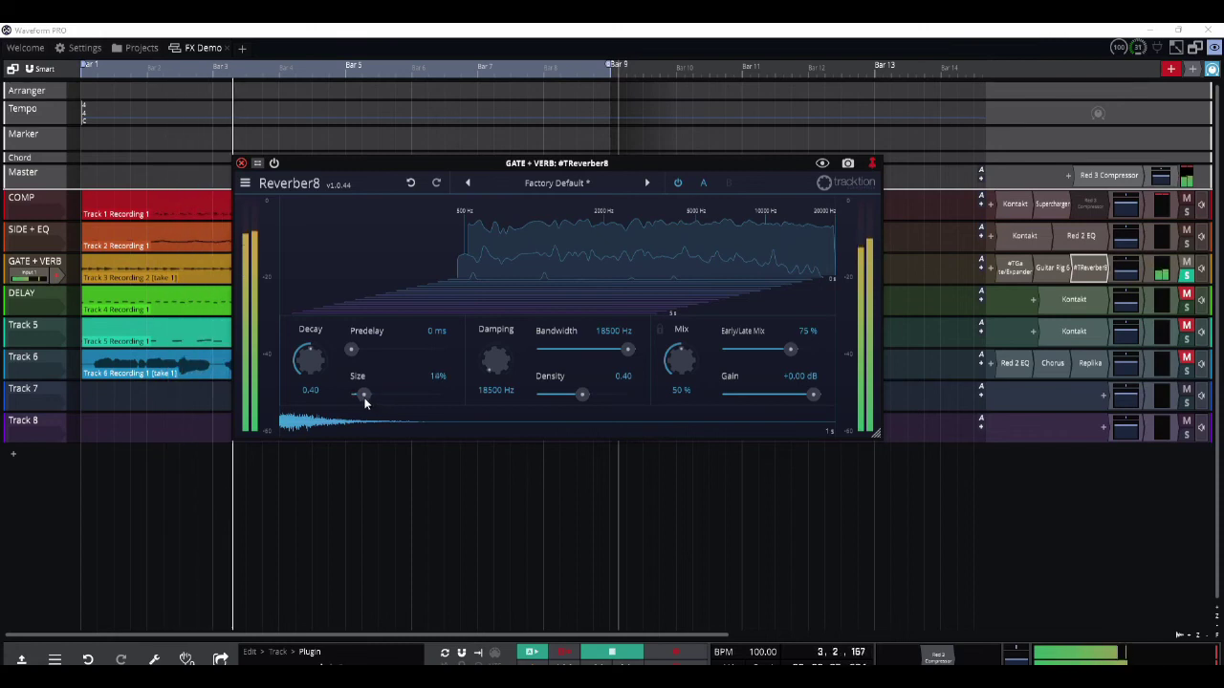
{"action": "left_click_drag", "start_coordinate": [359, 395], "coordinate": [387, 395]}
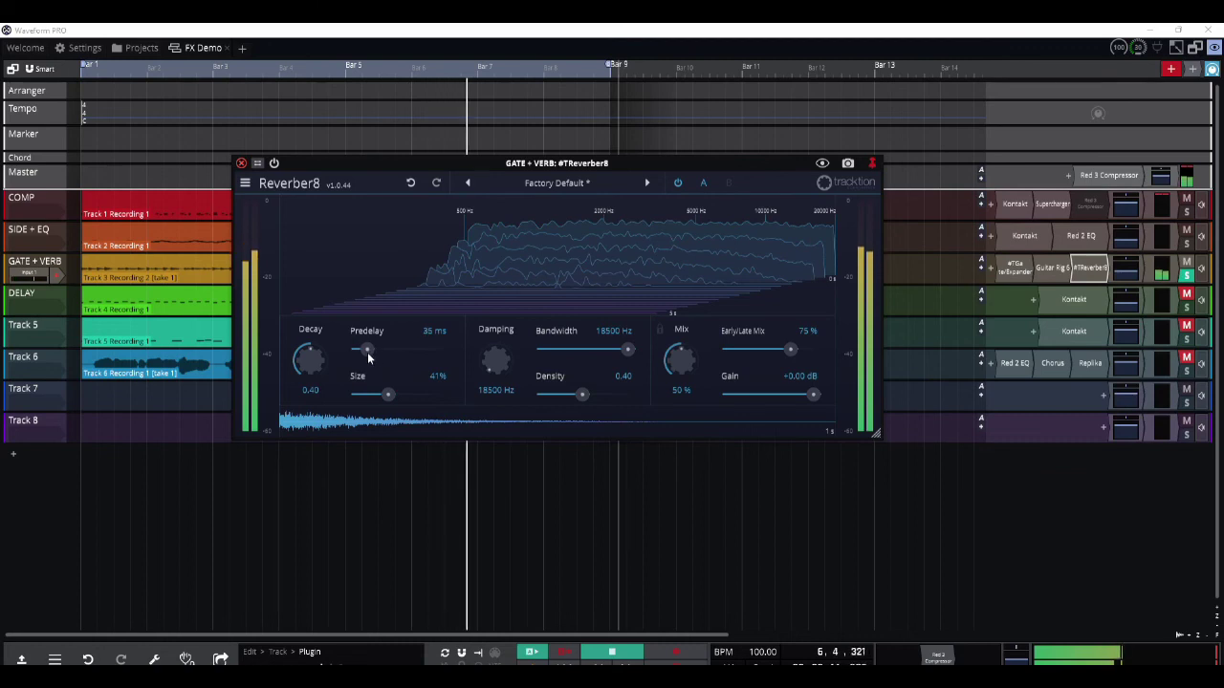
{"action": "left_click_drag", "start_coordinate": [351, 350], "coordinate": [404, 350]}
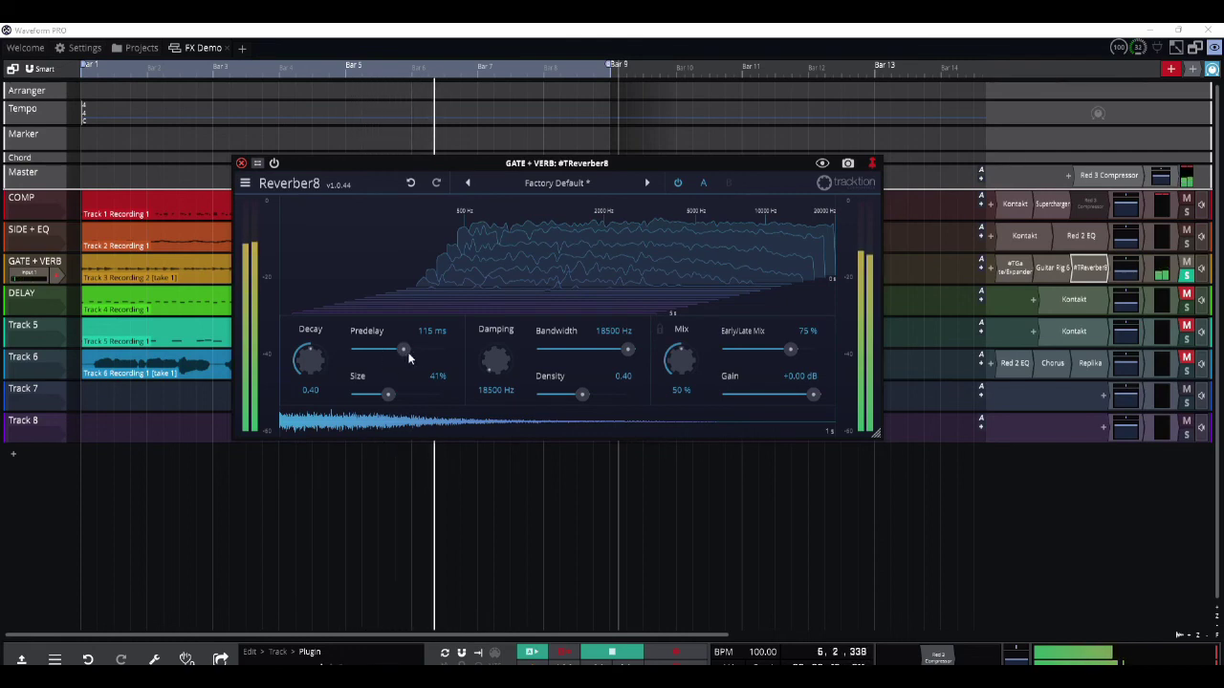
{"action": "left_click", "coordinate": [240, 163]}
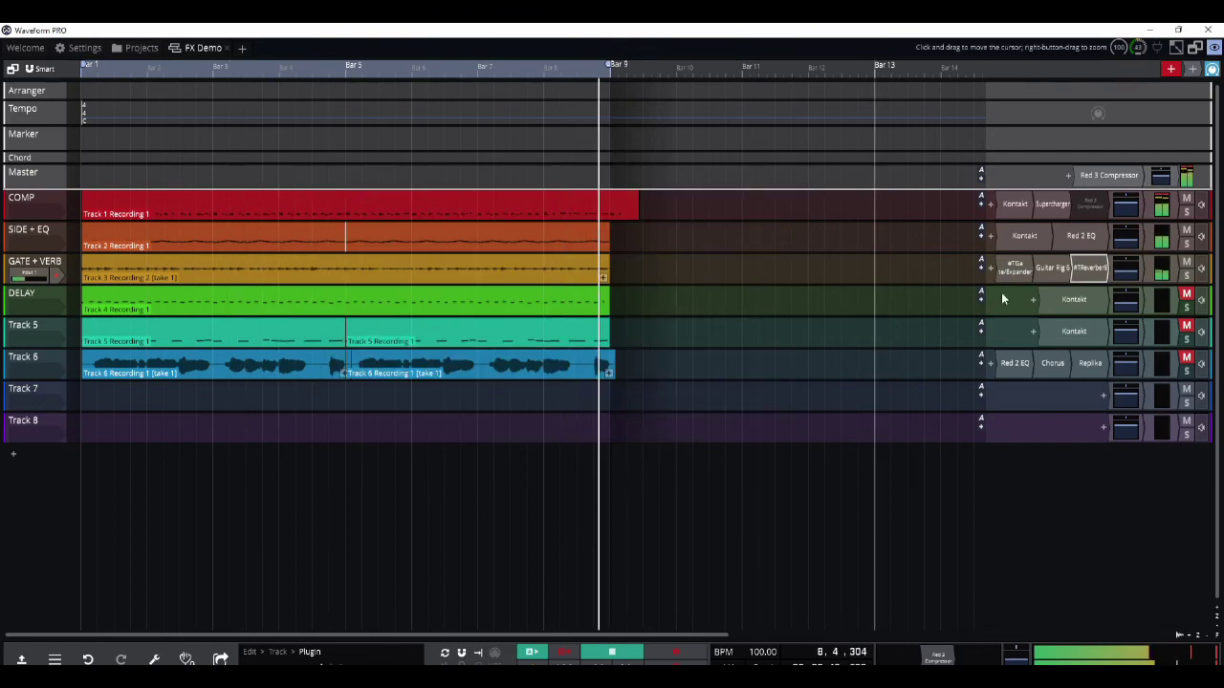
Step: Unmute the DELAY track and insert the Replika plugin after Kontakt, closing the Gate/Expander window opened by mistake
{"action": "left_click", "coordinate": [1187, 295]}
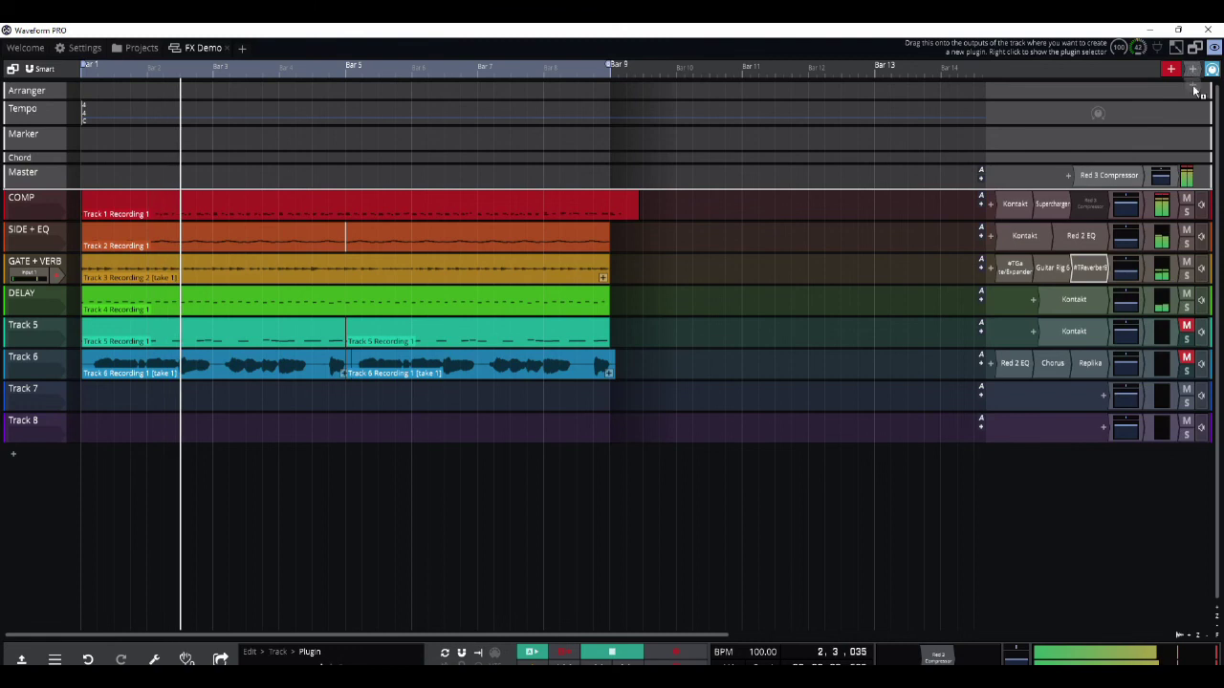
{"action": "left_click_drag", "start_coordinate": [1193, 69], "coordinate": [1112, 302]}
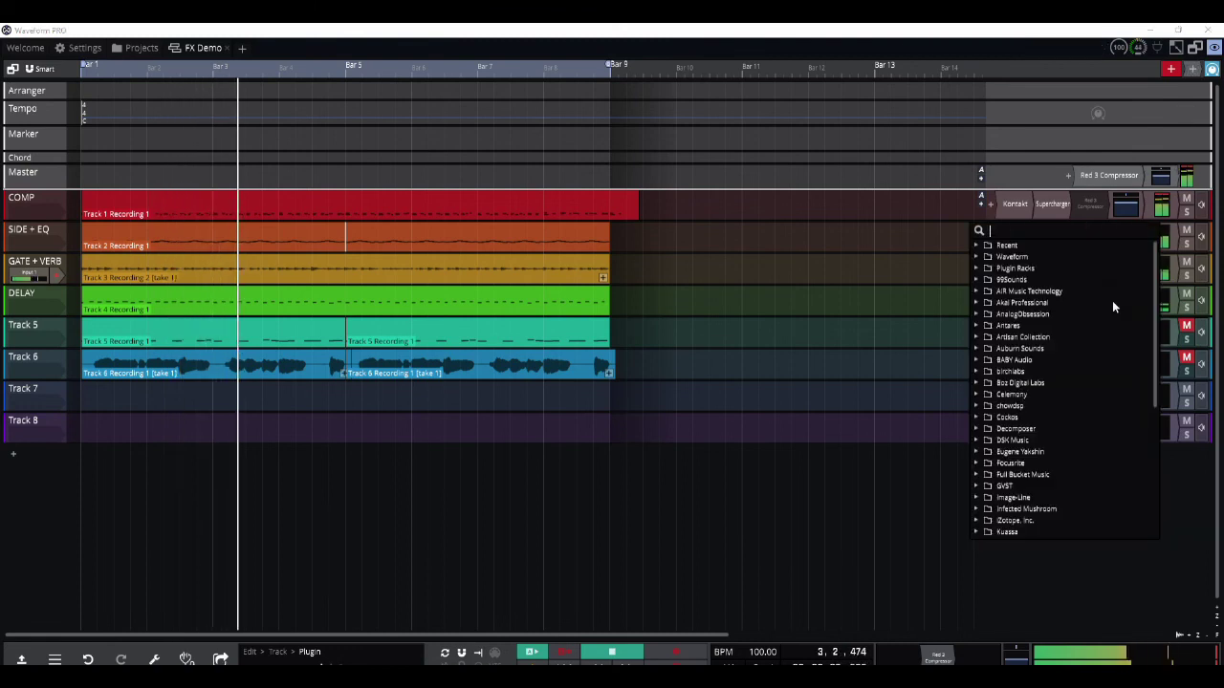
{"action": "type", "text": "replik"}
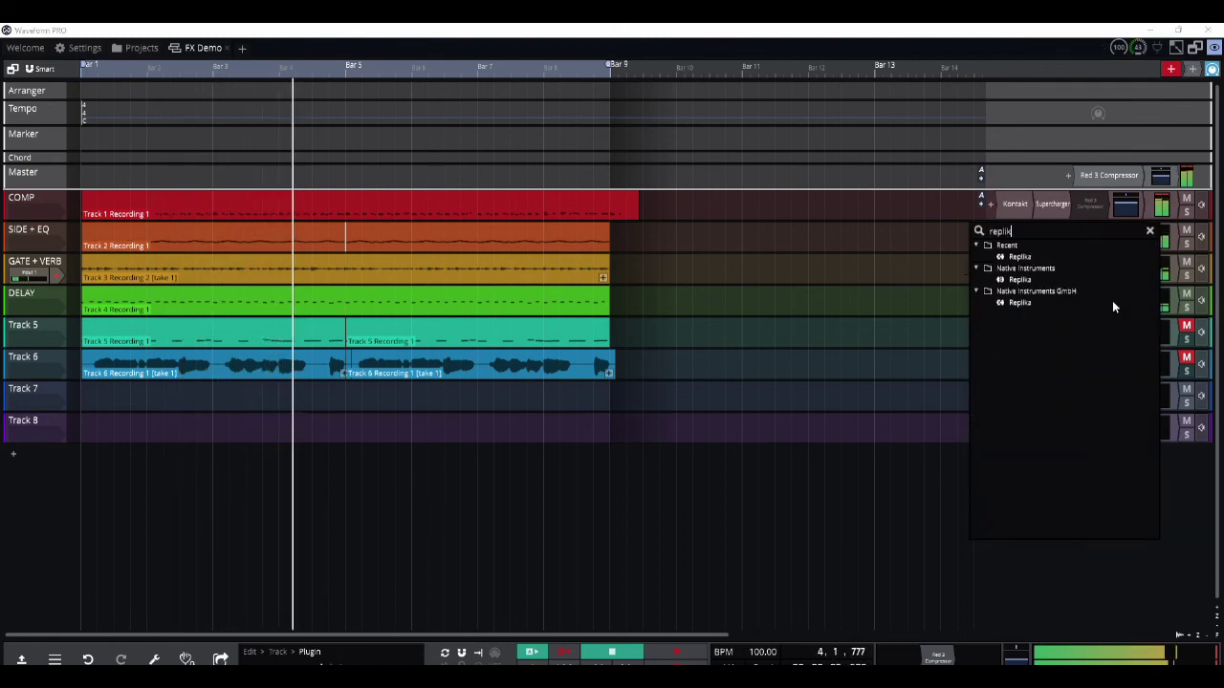
{"action": "left_click", "coordinate": [1032, 259]}
{"action": "double_click", "coordinate": [1017, 266]}
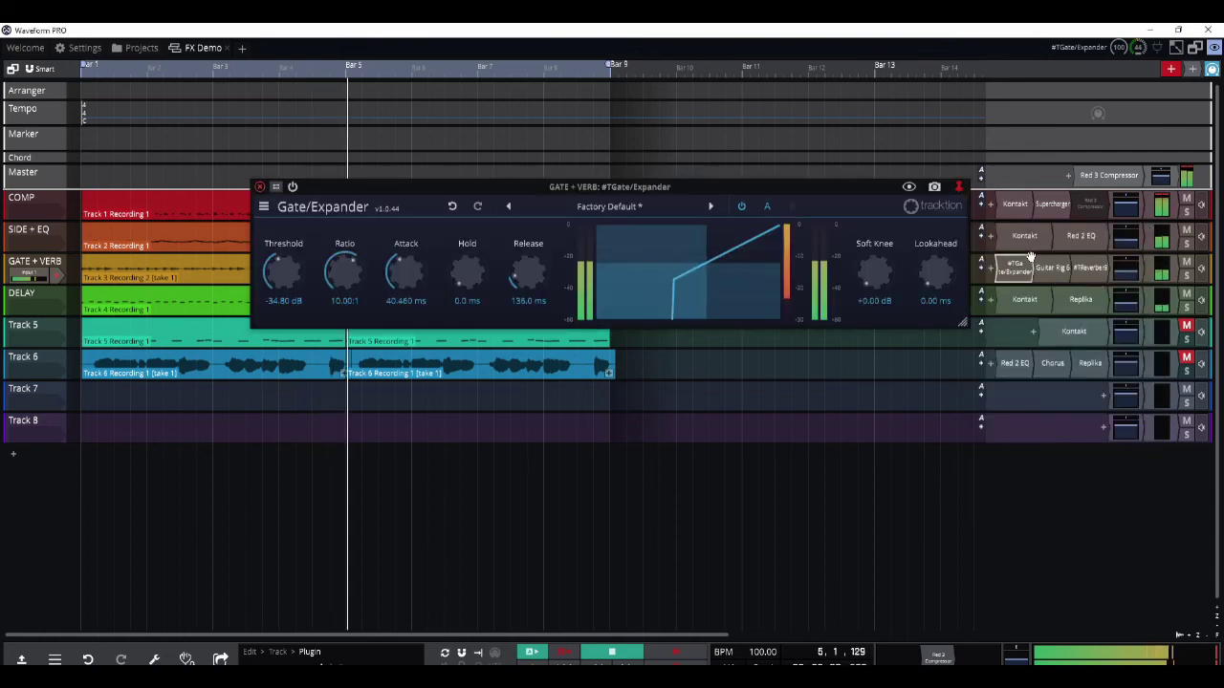
{"action": "left_click", "coordinate": [261, 188]}
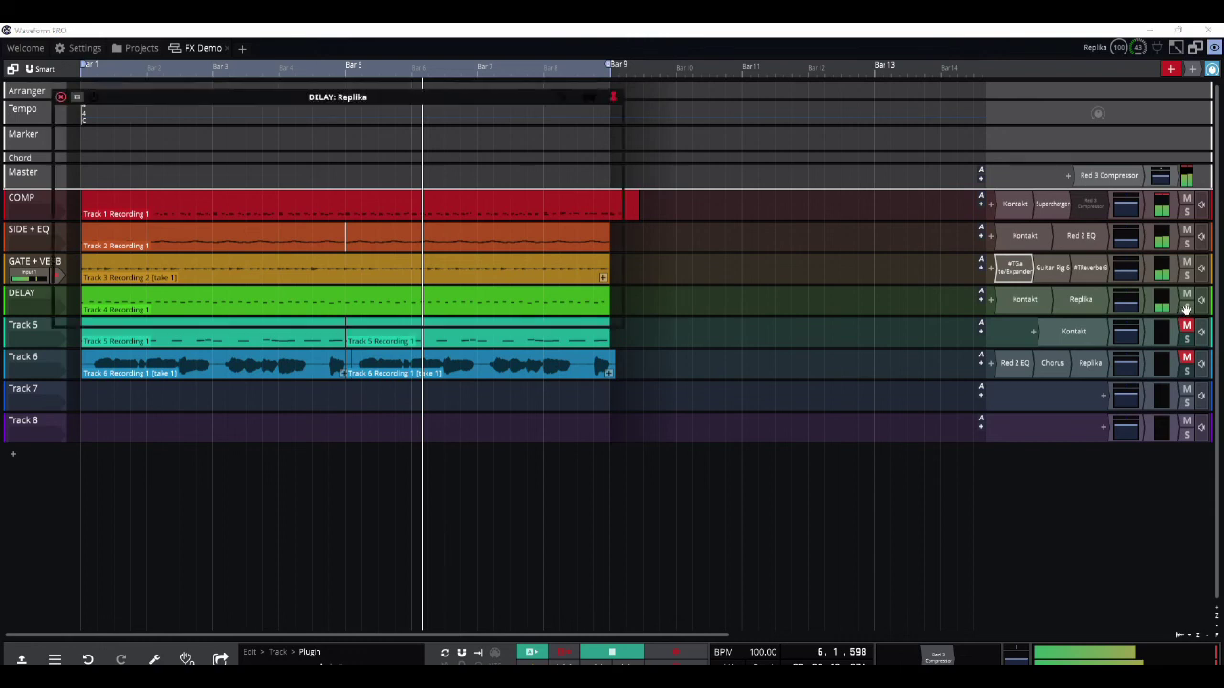
Step: Solo the DELAY track and shorten Replika's dotted delay time to 1/16
{"action": "left_click", "coordinate": [1186, 310]}
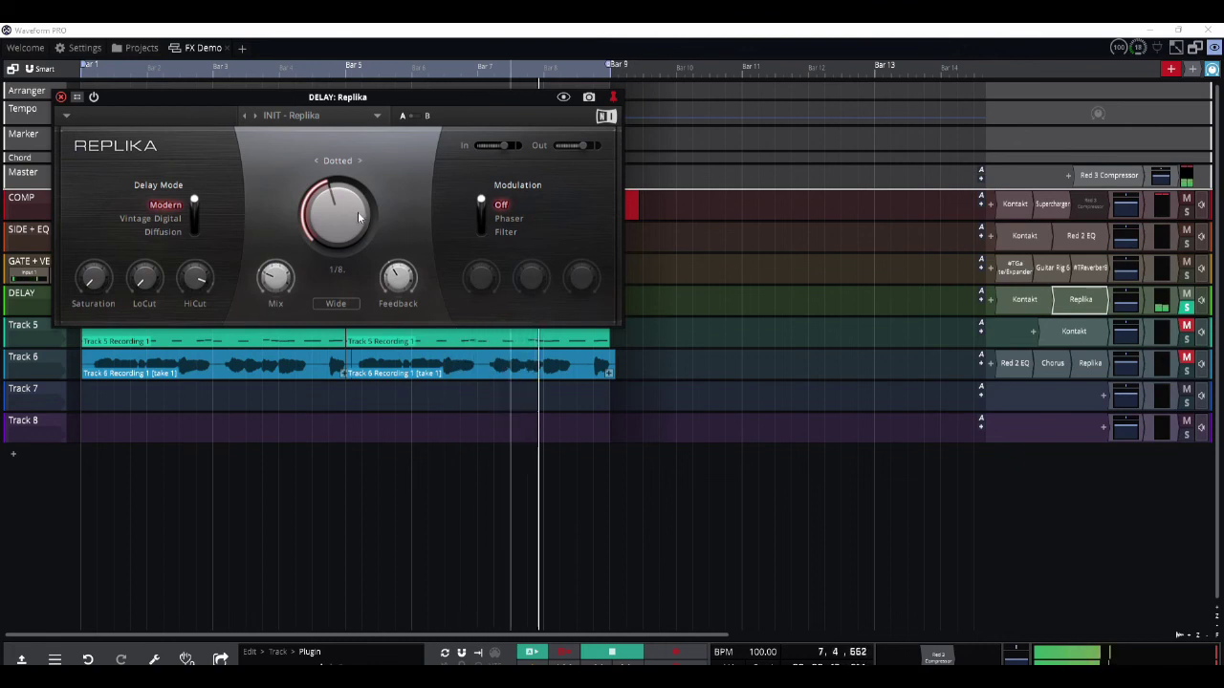
{"action": "left_click_drag", "start_coordinate": [357, 211], "coordinate": [357, 237]}
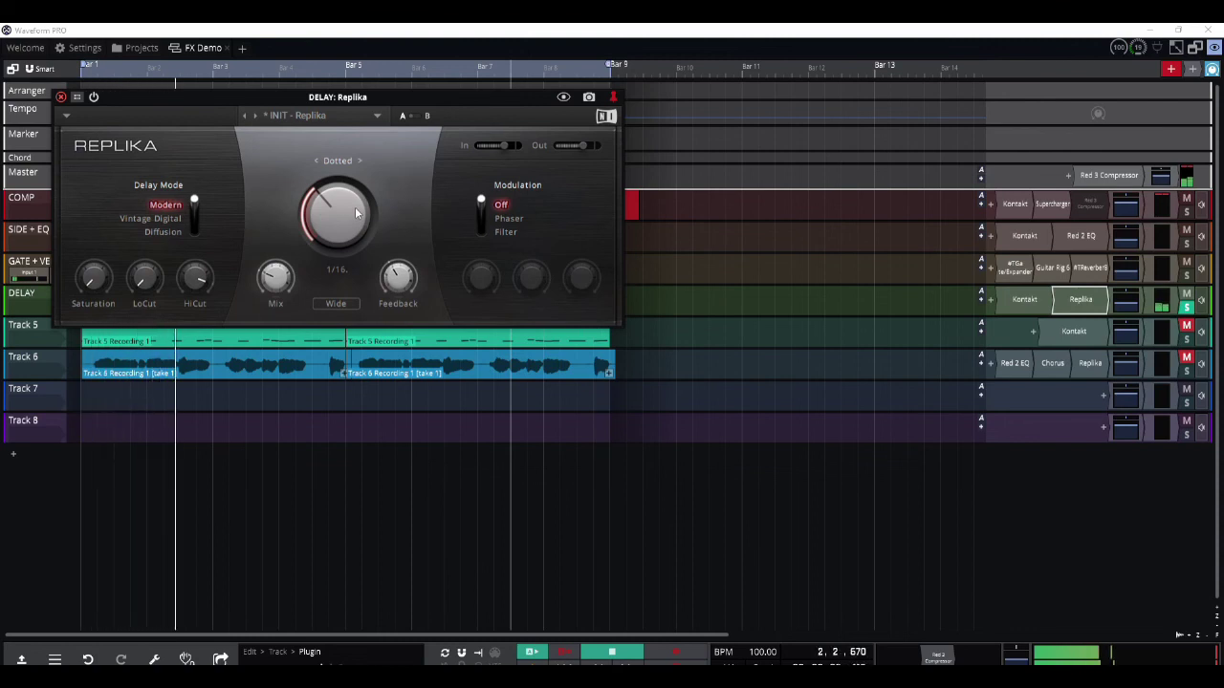
{"action": "mouse_move", "coordinate": [357, 214]}
{"action": "left_mouse_down"}
{"action": "mouse_move", "coordinate": [357, 225]}
{"action": "mouse_move", "coordinate": [359, 200]}
{"action": "left_mouse_up"}
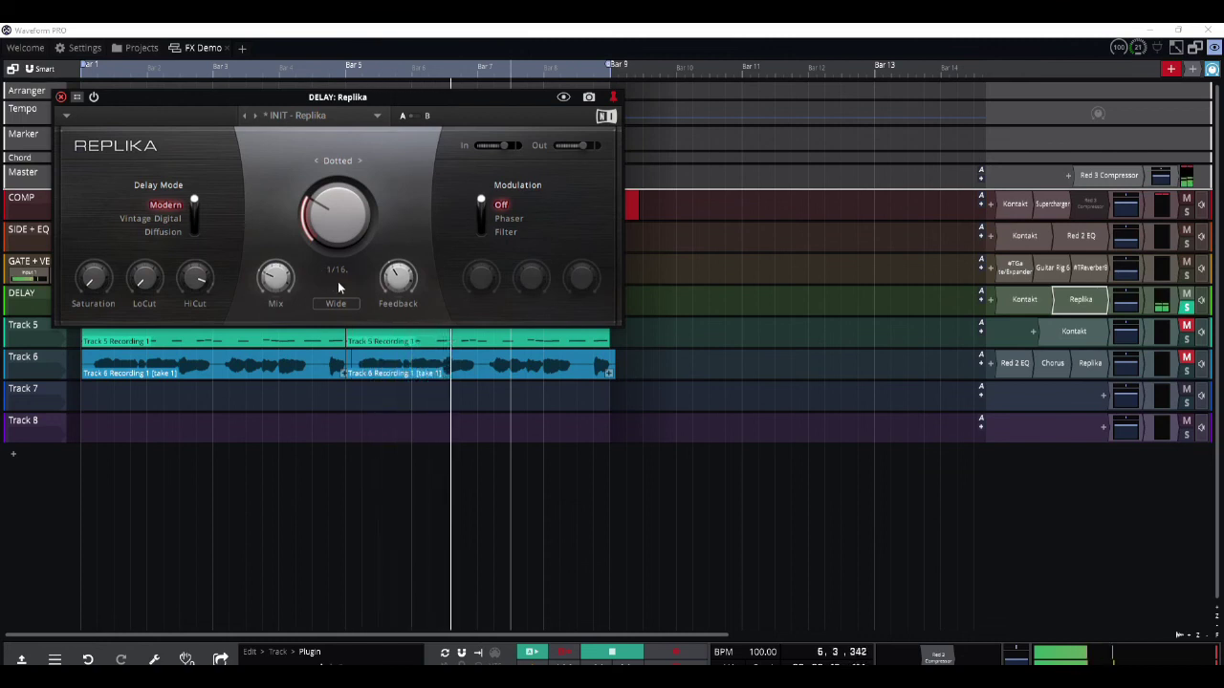
Step: Try Replika's millisecond timing with delays from 40 to 130 ms, and return the timing mode to Straight
{"action": "left_click", "coordinate": [359, 161]}
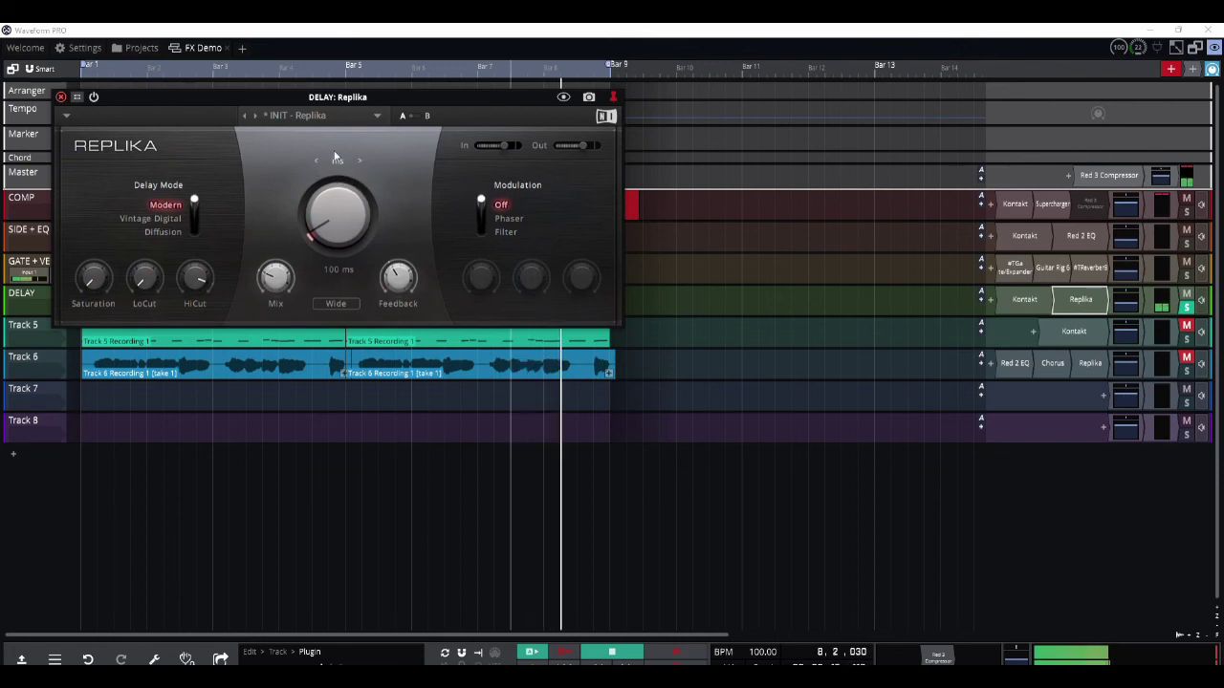
{"action": "mouse_move", "coordinate": [337, 210]}
{"action": "left_mouse_down"}
{"action": "mouse_move", "coordinate": [336, 191]}
{"action": "mouse_move", "coordinate": [337, 210]}
{"action": "left_mouse_up"}
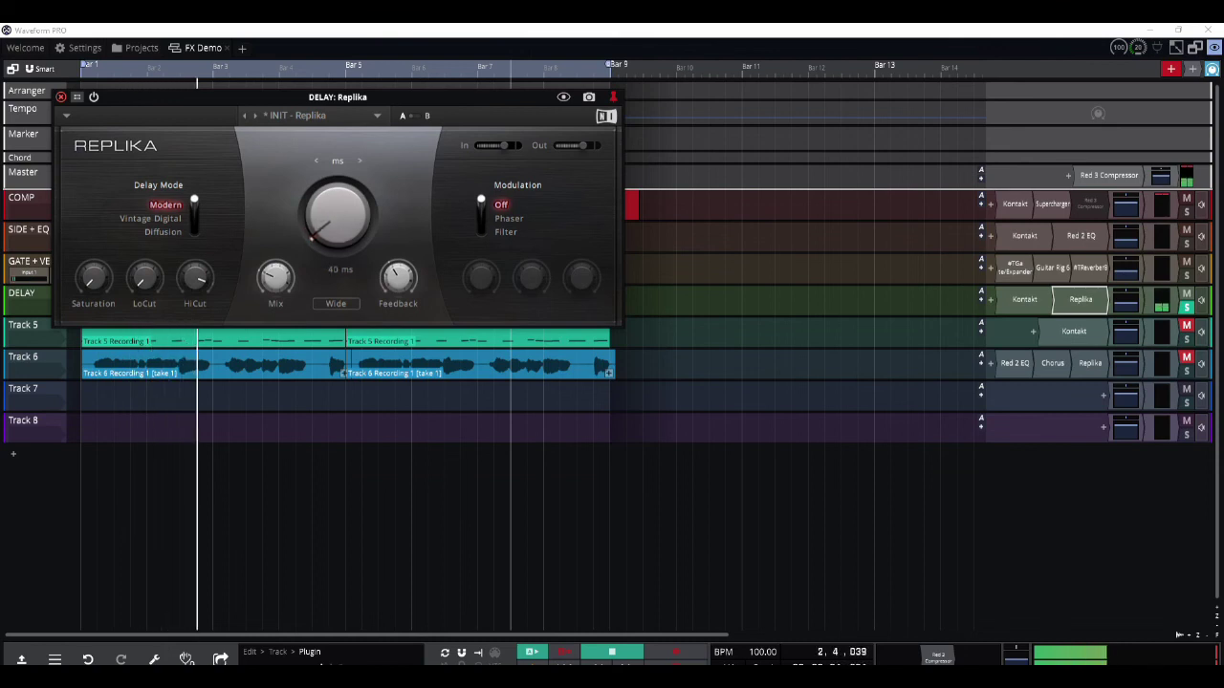
{"action": "scroll", "coordinate": [342, 235], "scroll_direction": "up", "scroll_amount": 5}
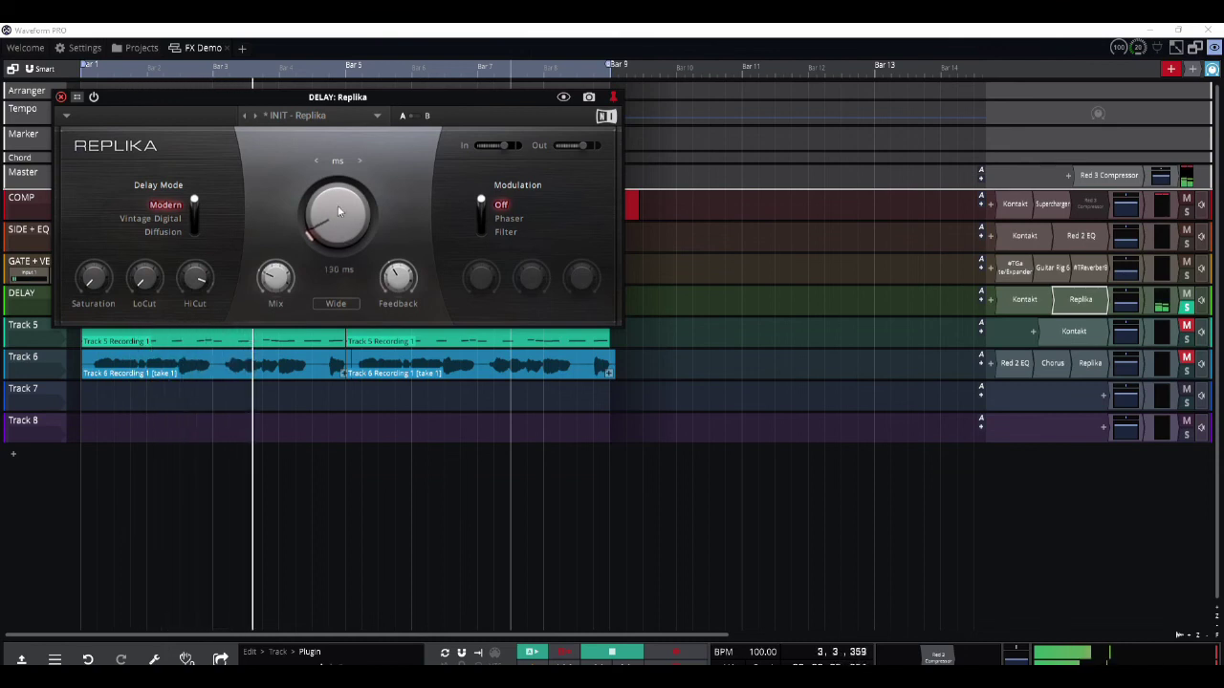
{"action": "left_click", "coordinate": [313, 161]}
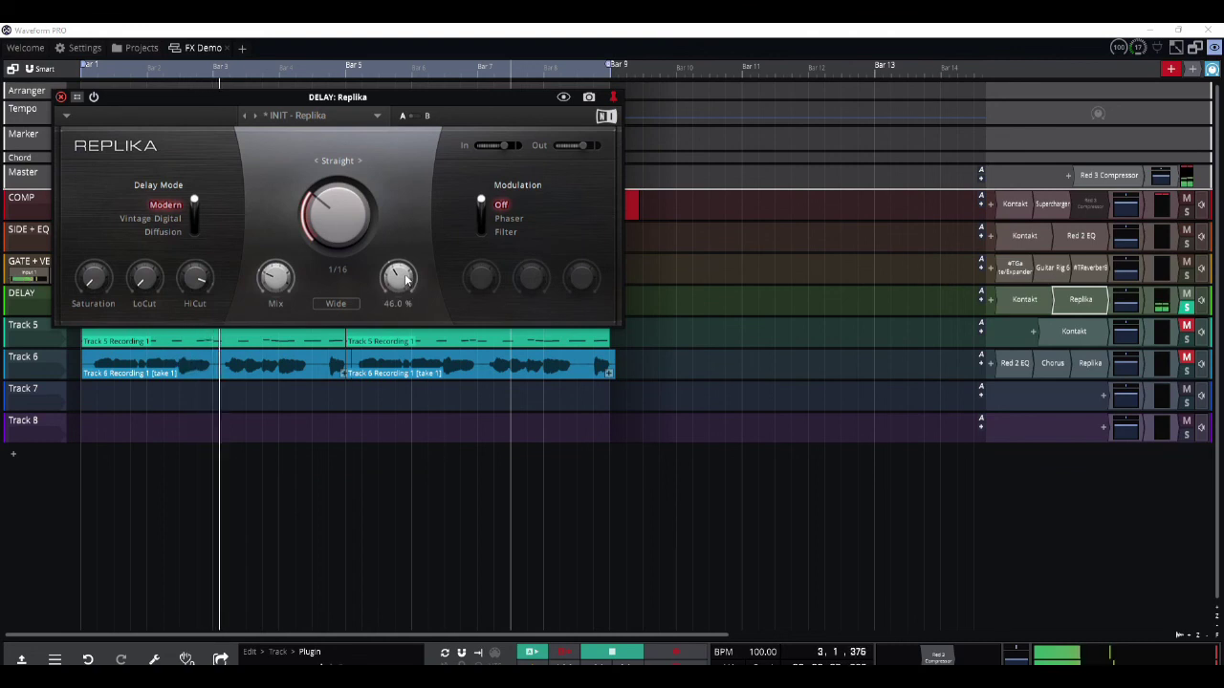
Step: Adjust Replika's feedback amount and cycle its stereo mode from Wide through Ping Pong
{"action": "left_click_drag", "start_coordinate": [405, 277], "coordinate": [406, 345]}
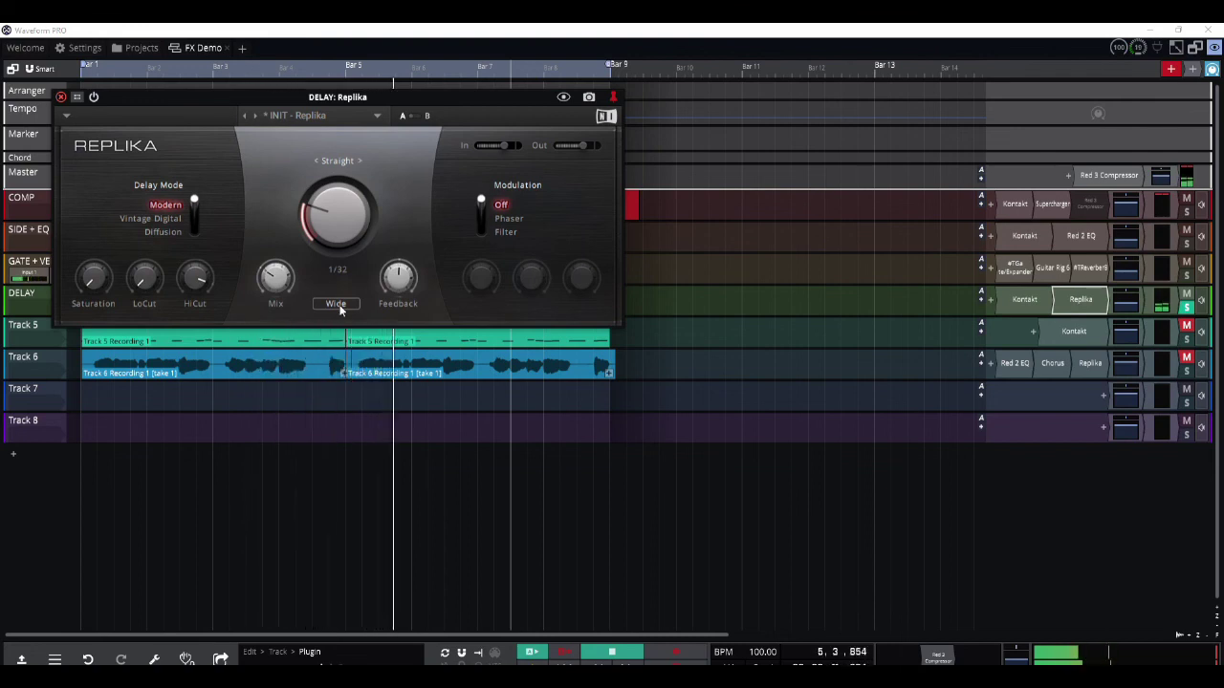
{"action": "left_click", "coordinate": [337, 304]}
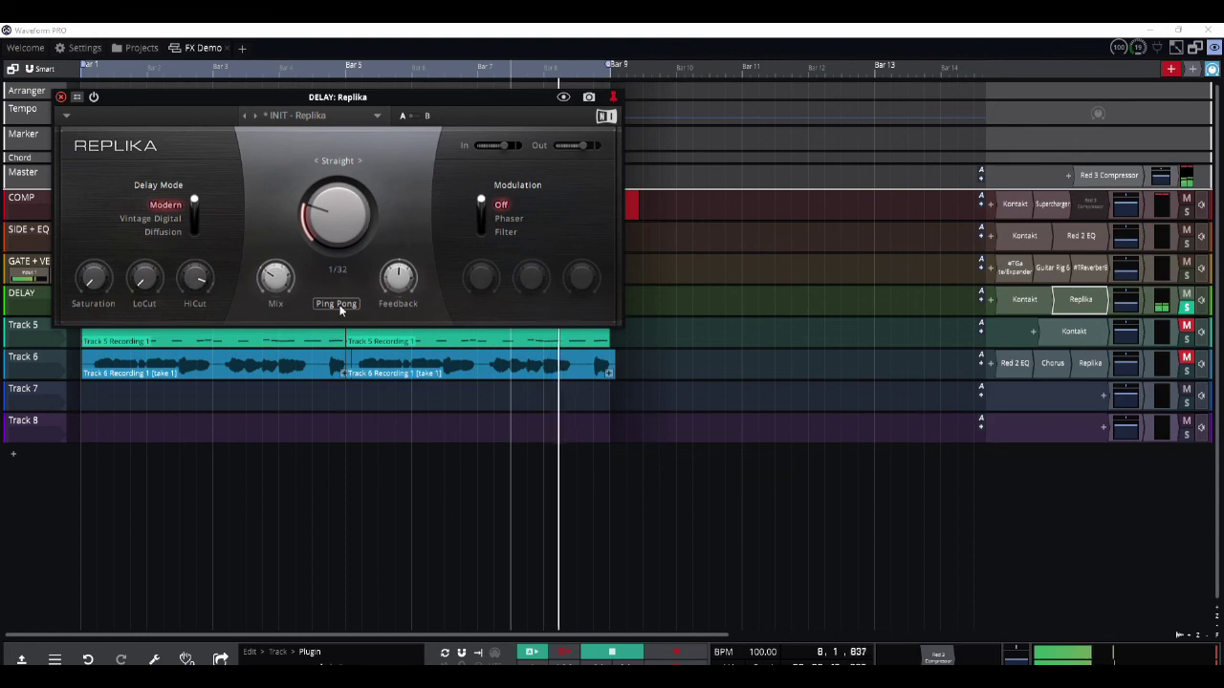
{"action": "left_click", "coordinate": [337, 304]}
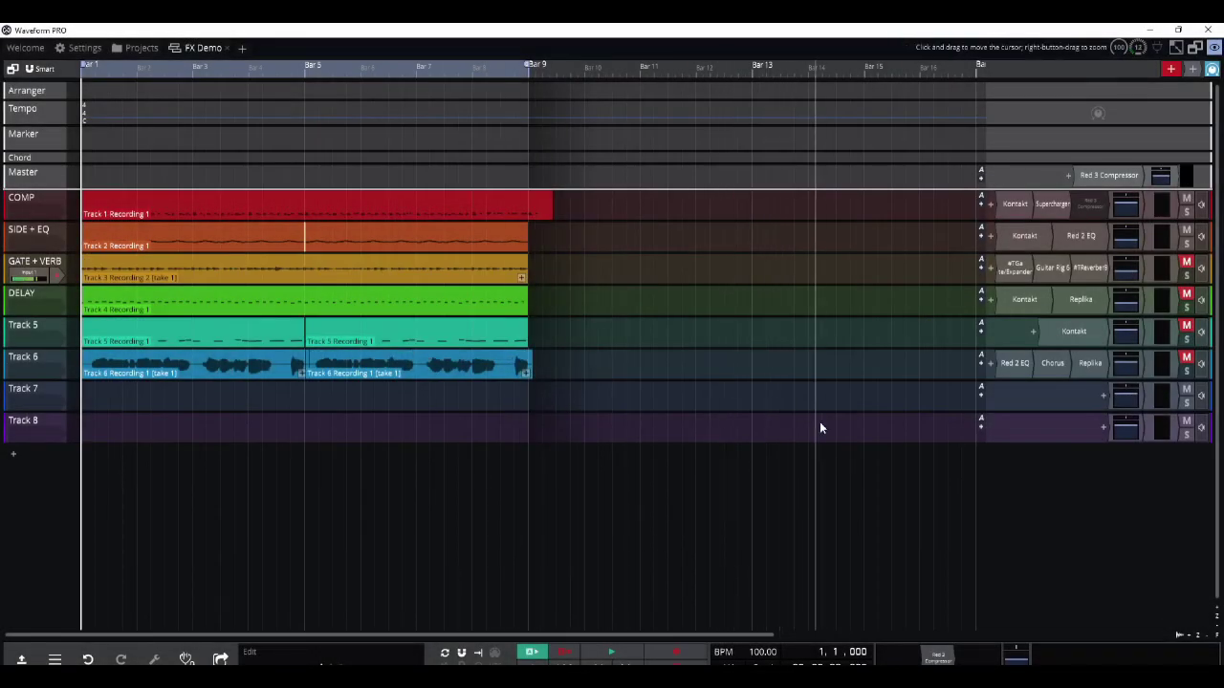
Step: Solo the SIDE + EQ track and listen to a short passage starting at bar 4
{"action": "left_click", "coordinate": [1188, 247]}
{"action": "left_click", "coordinate": [252, 431]}
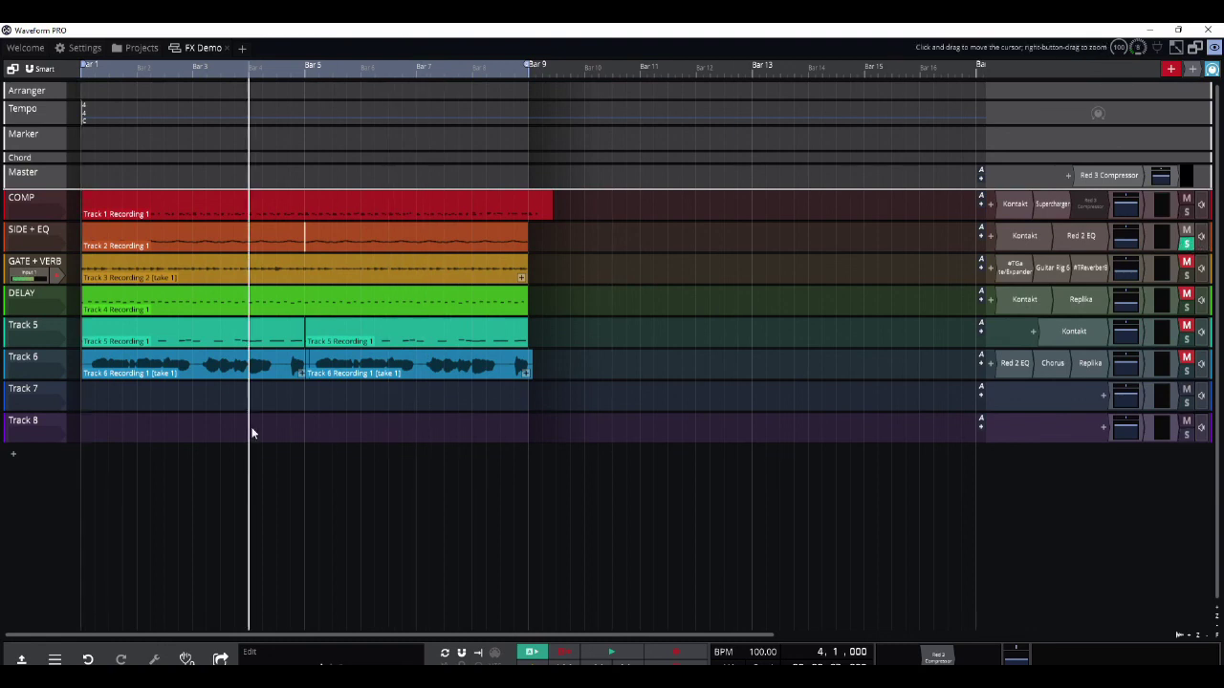
{"action": "key", "text": "space"}
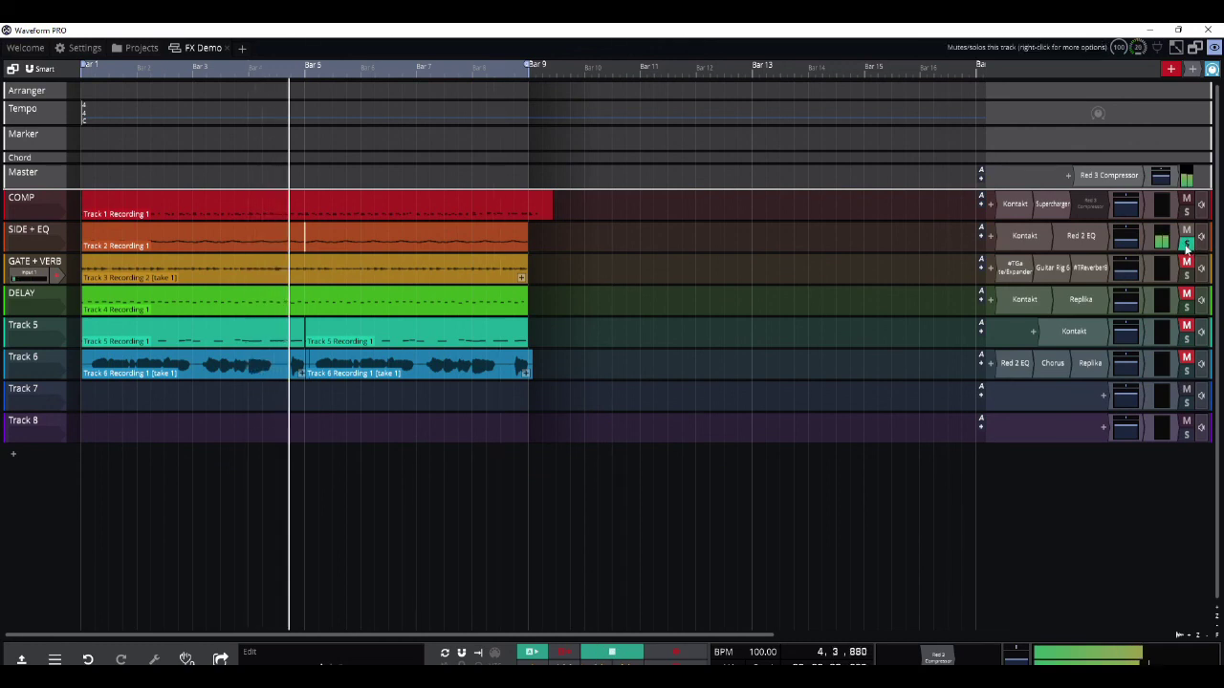
{"action": "key", "text": "space"}
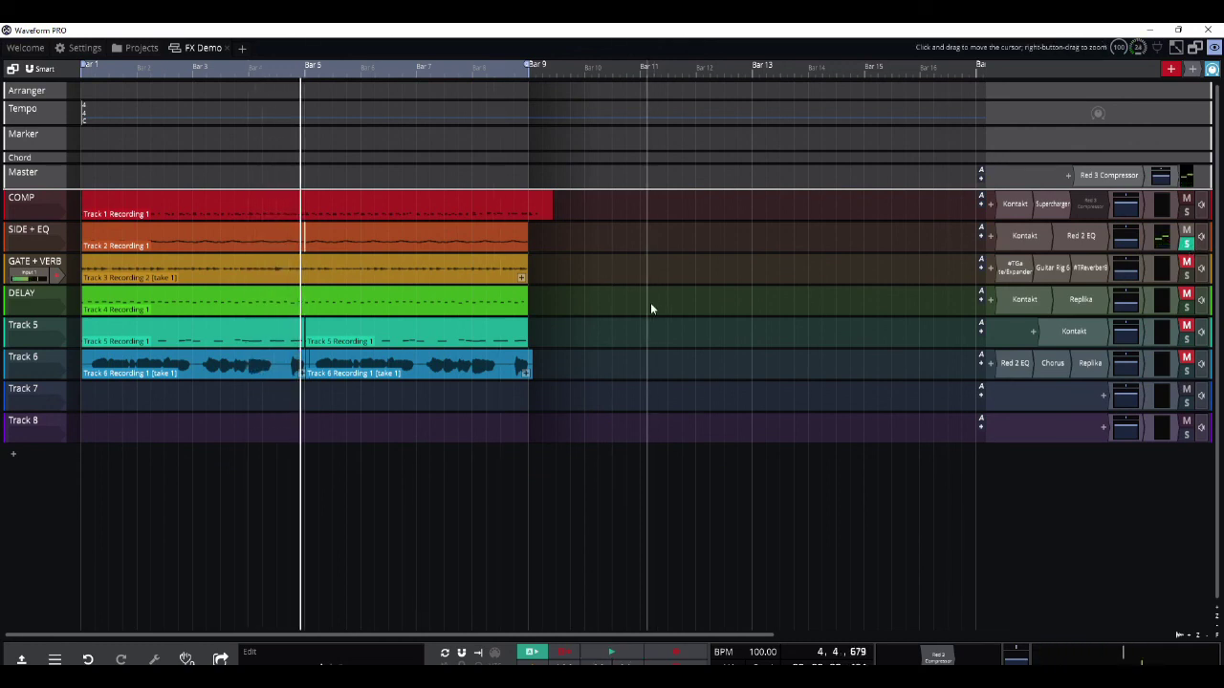
Step: Solo the COMP track, listen to it alone, and turn its solo off again
{"action": "left_click", "coordinate": [1186, 211]}
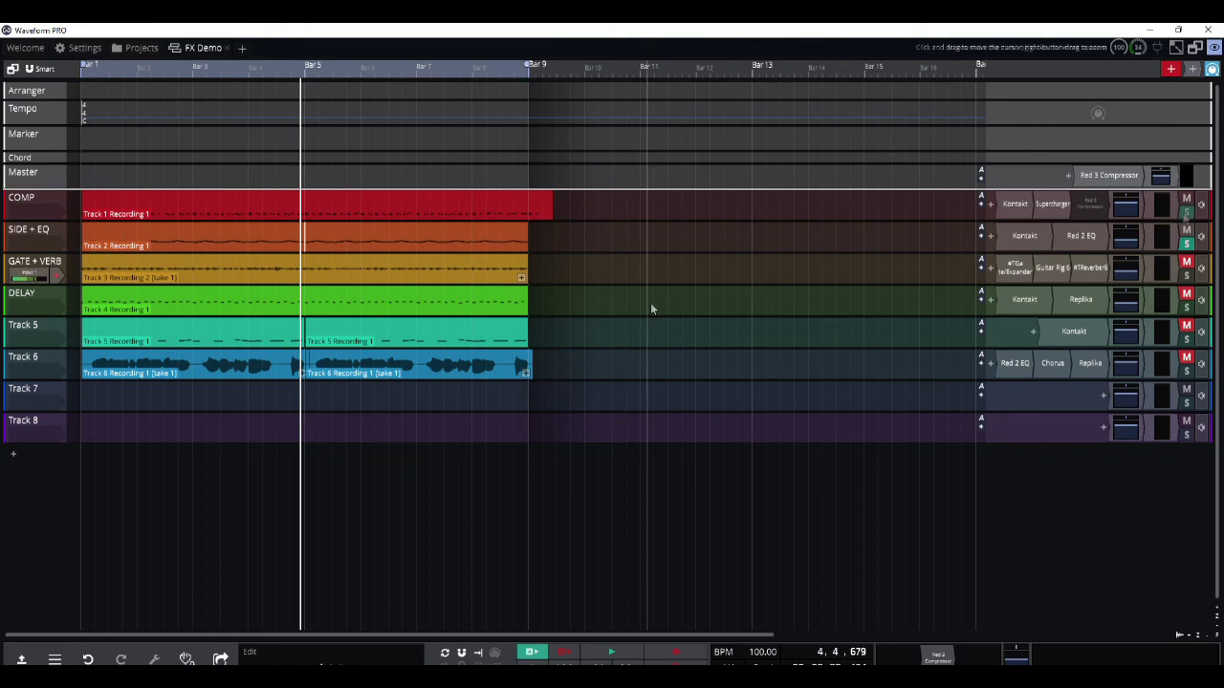
{"action": "key", "text": "space"}
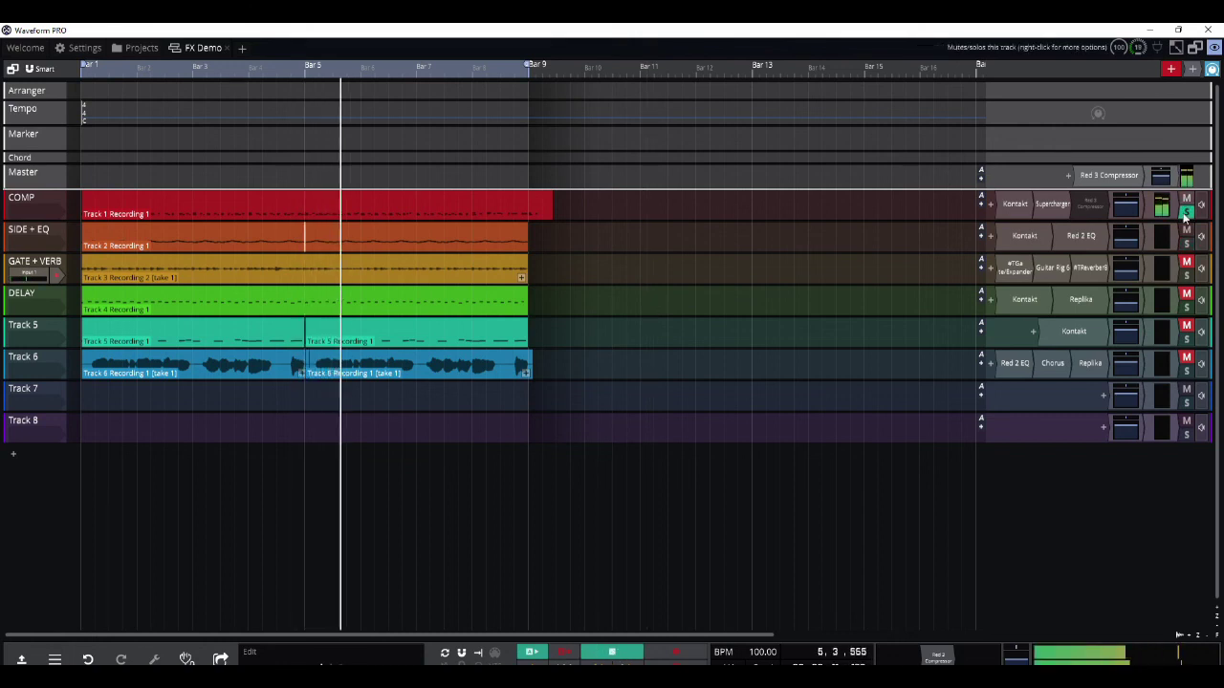
{"action": "left_click", "coordinate": [1185, 210]}
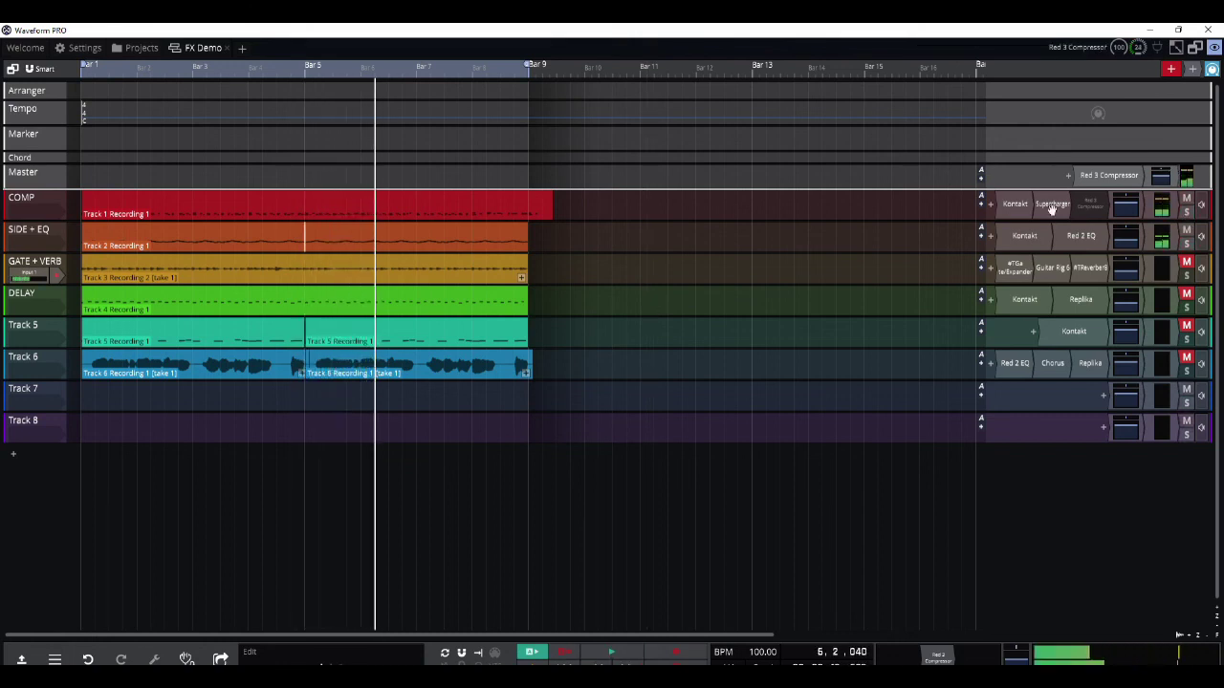
Step: Insert #TCompressor after Red 2 EQ on the SIDE + EQ track, close the Supercharger window, and move the compressor over the arrangement
{"action": "left_click", "coordinate": [1192, 71]}
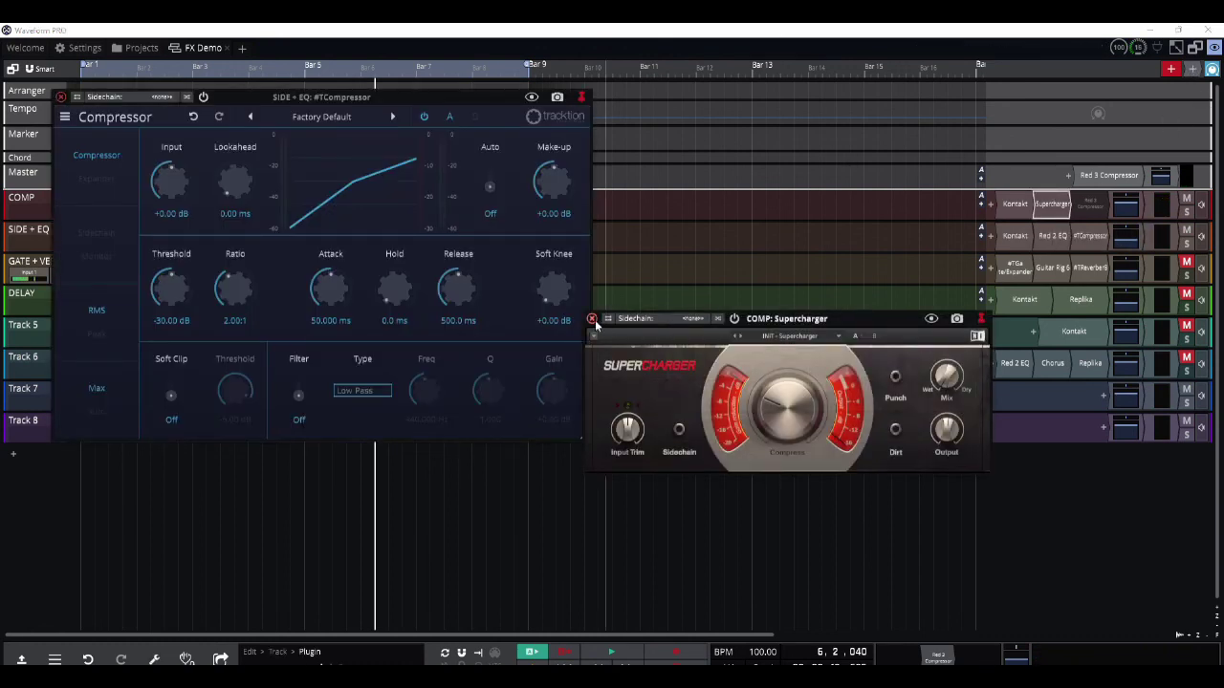
{"action": "left_click", "coordinate": [592, 319]}
{"action": "left_click_drag", "start_coordinate": [378, 94], "coordinate": [786, 182]}
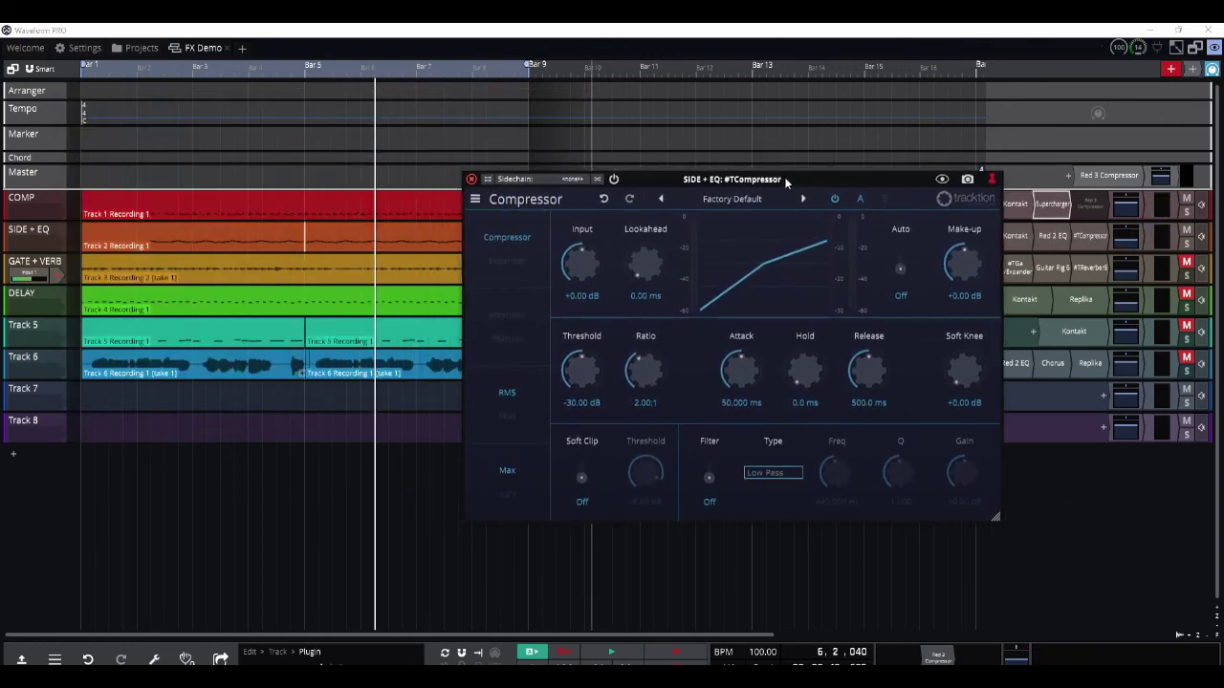
Step: Set the compressor's sidechain source to the COMP track and play the project from the beginning
{"action": "left_click", "coordinate": [588, 180]}
{"action": "left_click", "coordinate": [573, 207]}
{"action": "key", "text": "Home"}
{"action": "key", "text": "space"}
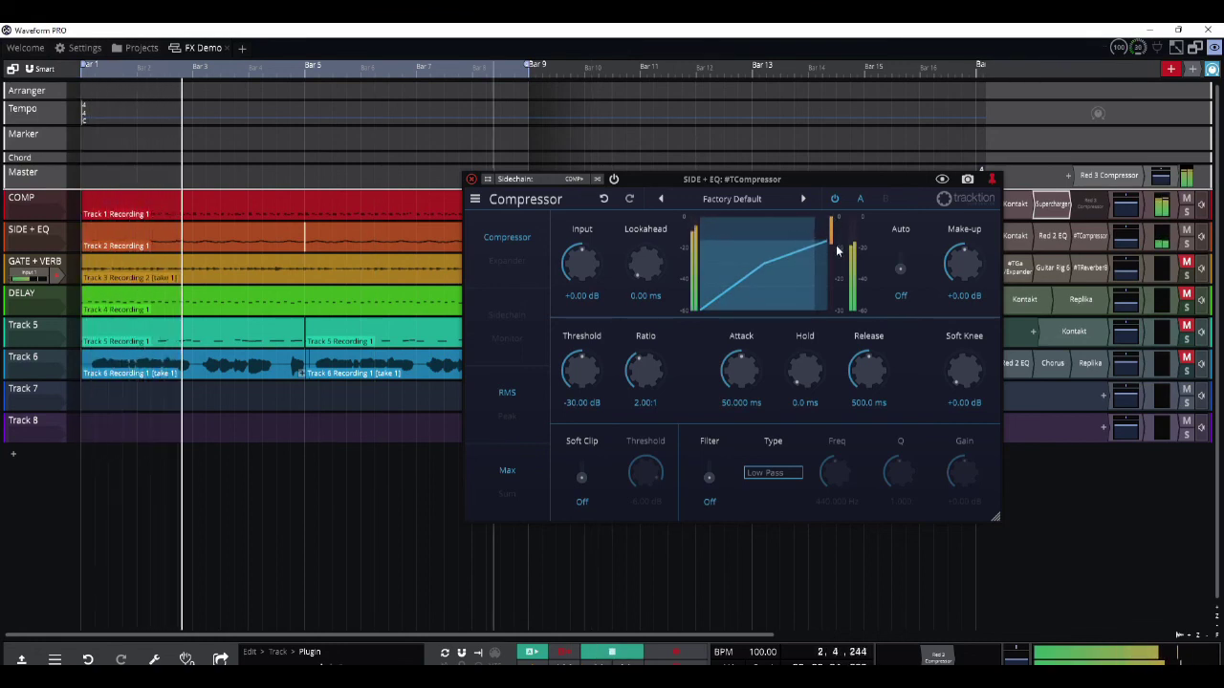
Step: Try a different threshold on the SIDE + EQ compressor, return it to -30.00 dB, and stop playback
{"action": "left_click_drag", "start_coordinate": [580, 371], "coordinate": [574, 388]}
{"action": "left_click_drag", "start_coordinate": [574, 401], "coordinate": [580, 370]}
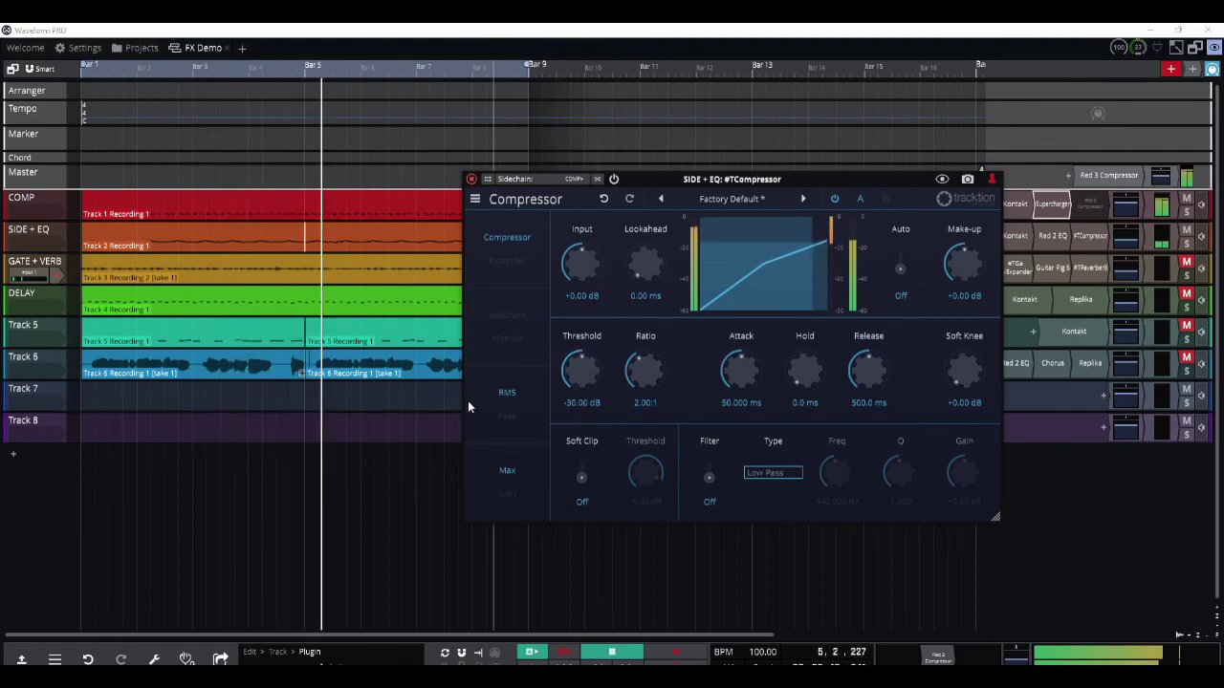
{"action": "key", "text": "space"}
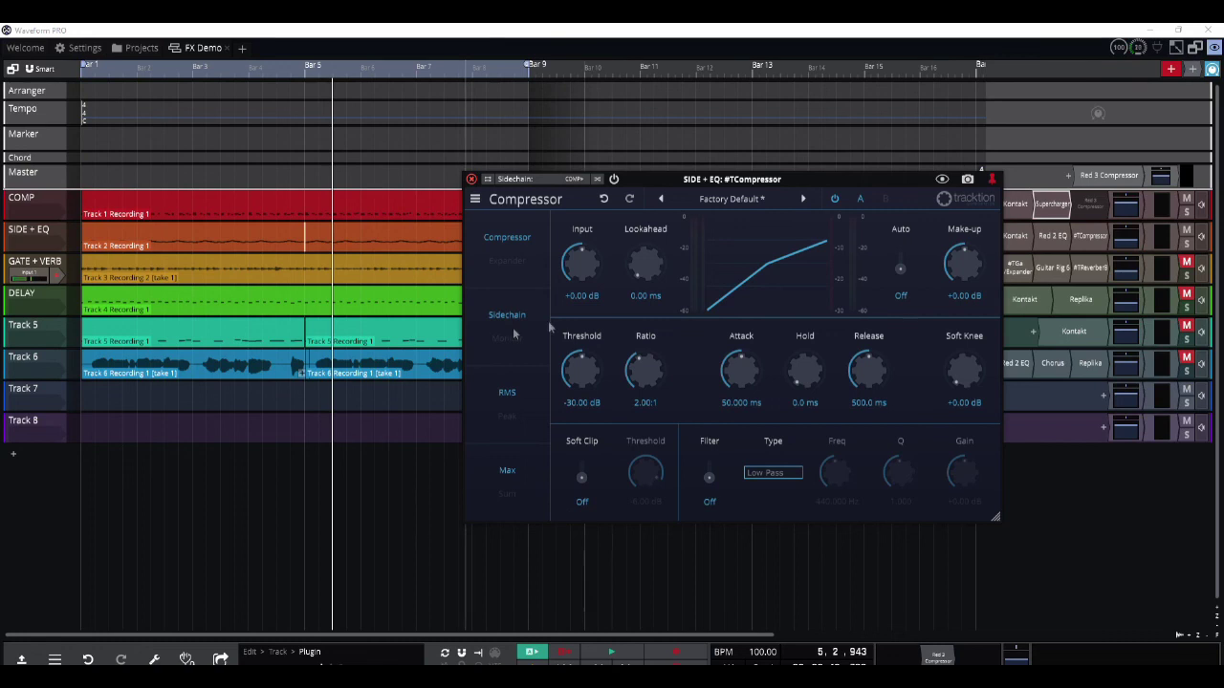
Step: Play the project and toggle the SIDE + EQ compressor's bypass to compare the sidechained and unprocessed sound
{"action": "key", "text": "space"}
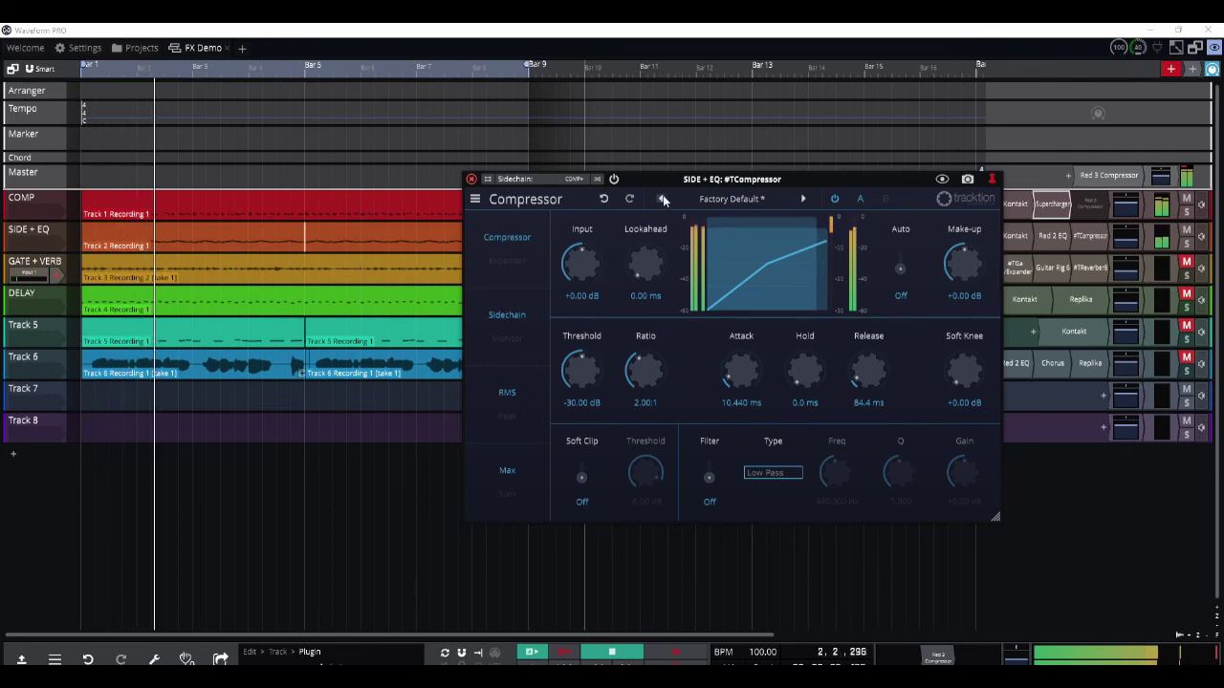
{"action": "left_click", "coordinate": [835, 199]}
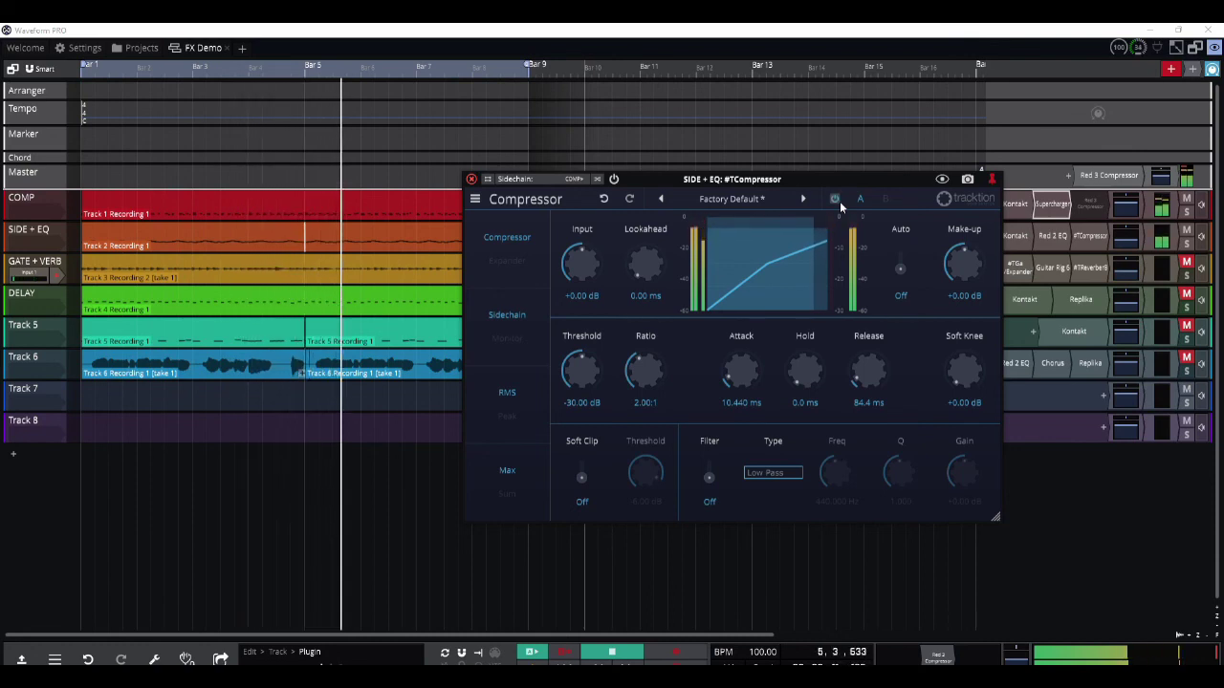
{"action": "left_click", "coordinate": [834, 199]}
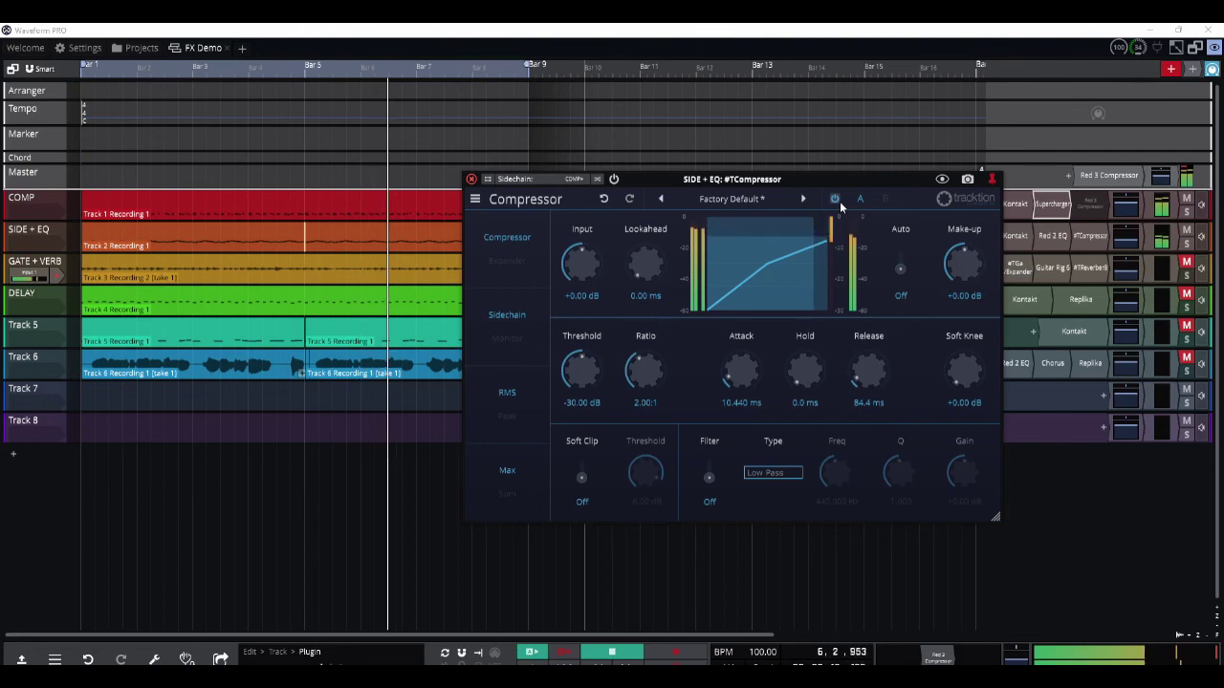